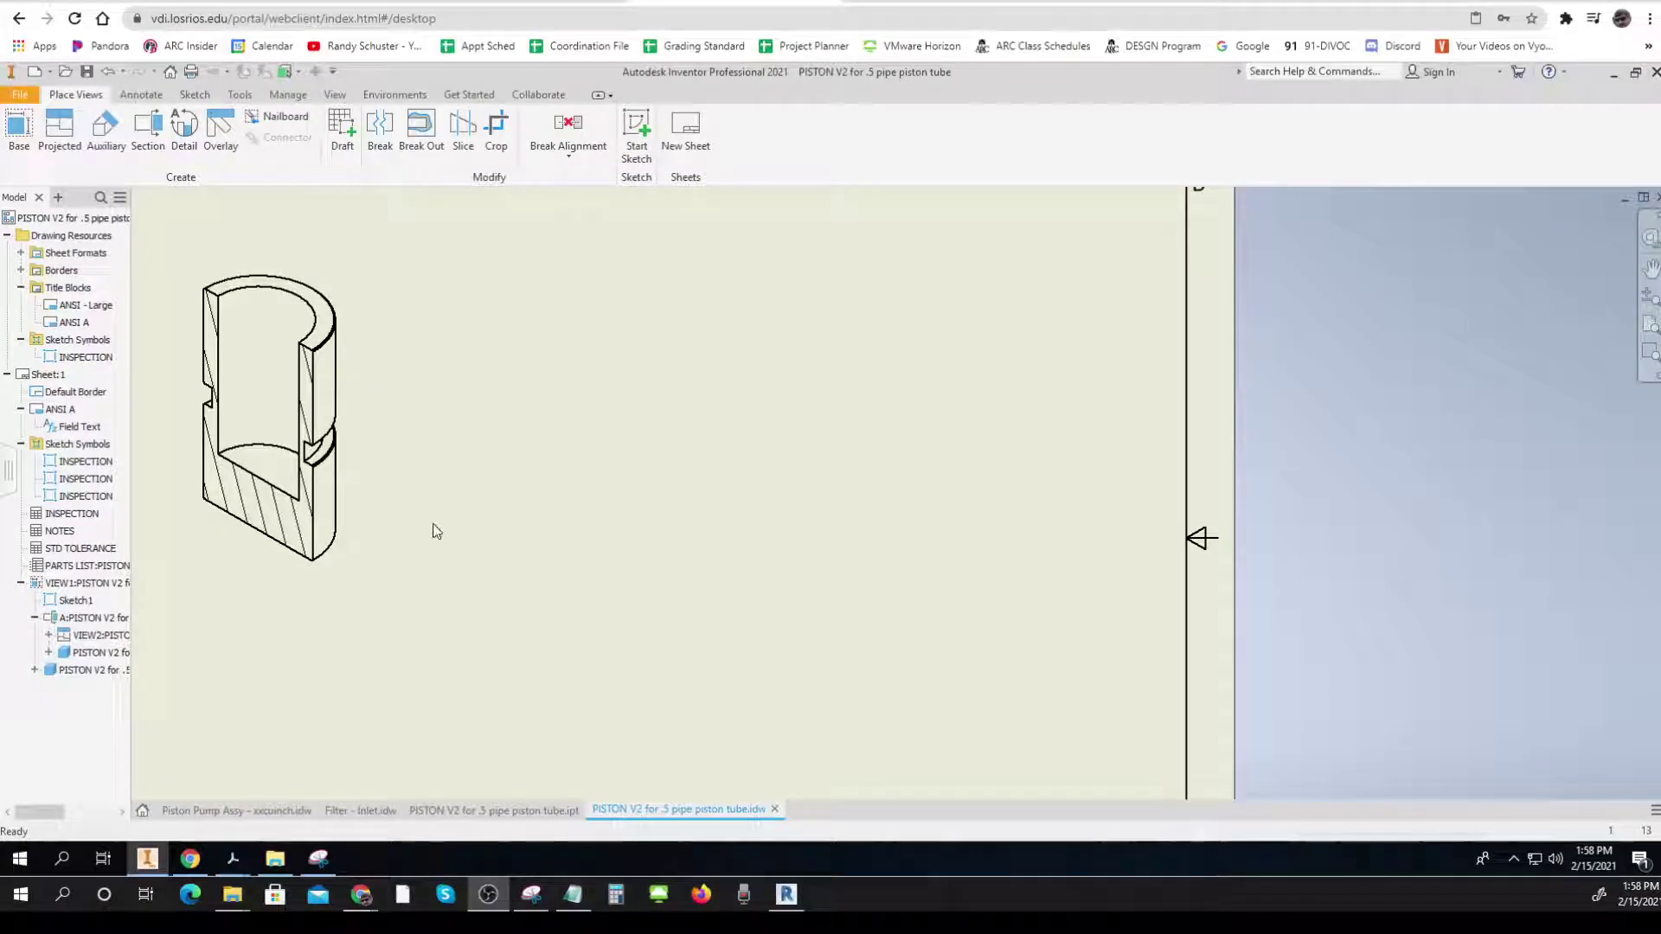
Create a general table with 2 columns and 3 data rows from the Annotate tab
{"action": "left_click", "coordinate": [143, 94]}
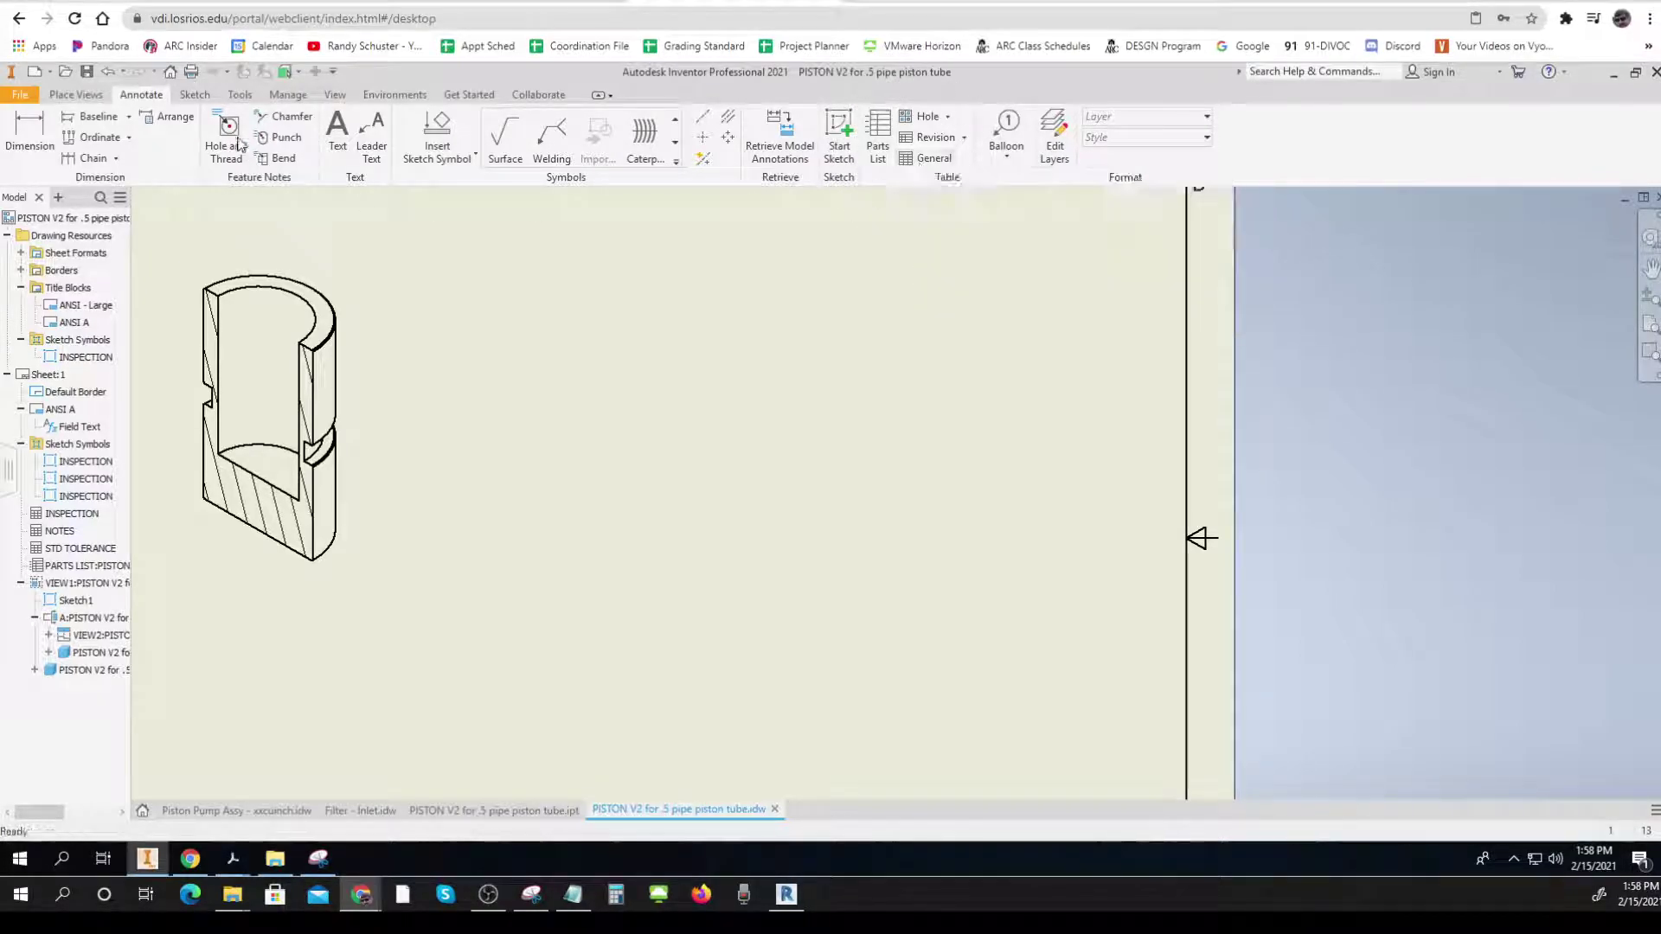
{"action": "left_click", "coordinate": [141, 97]}
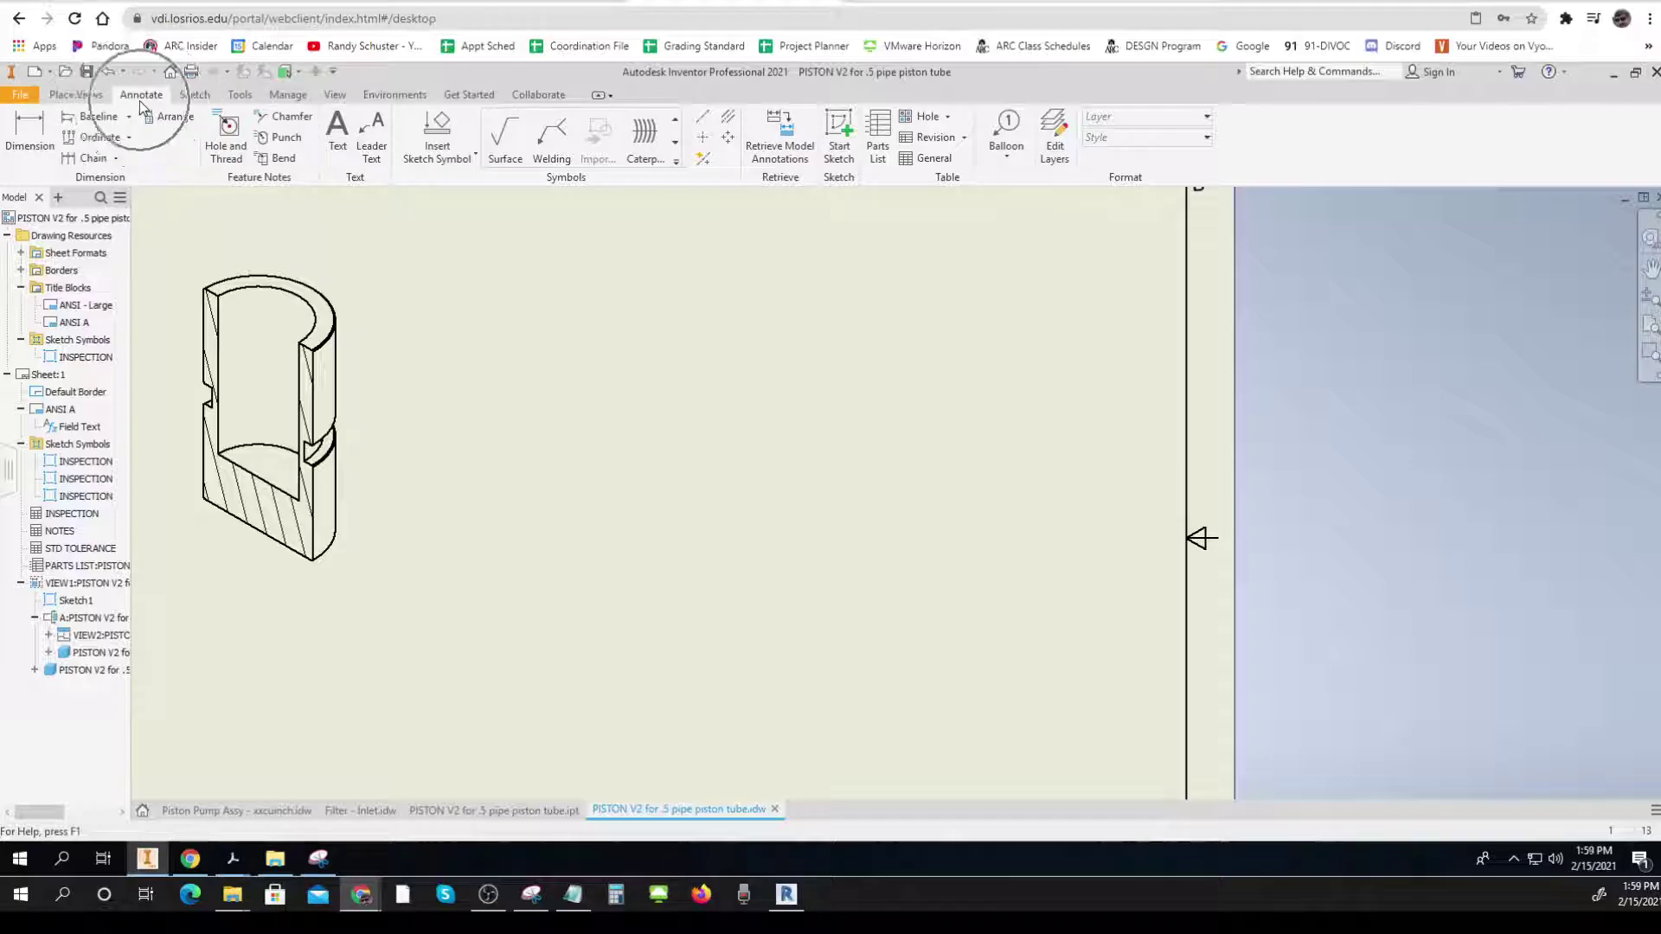
{"action": "left_click", "coordinate": [932, 161]}
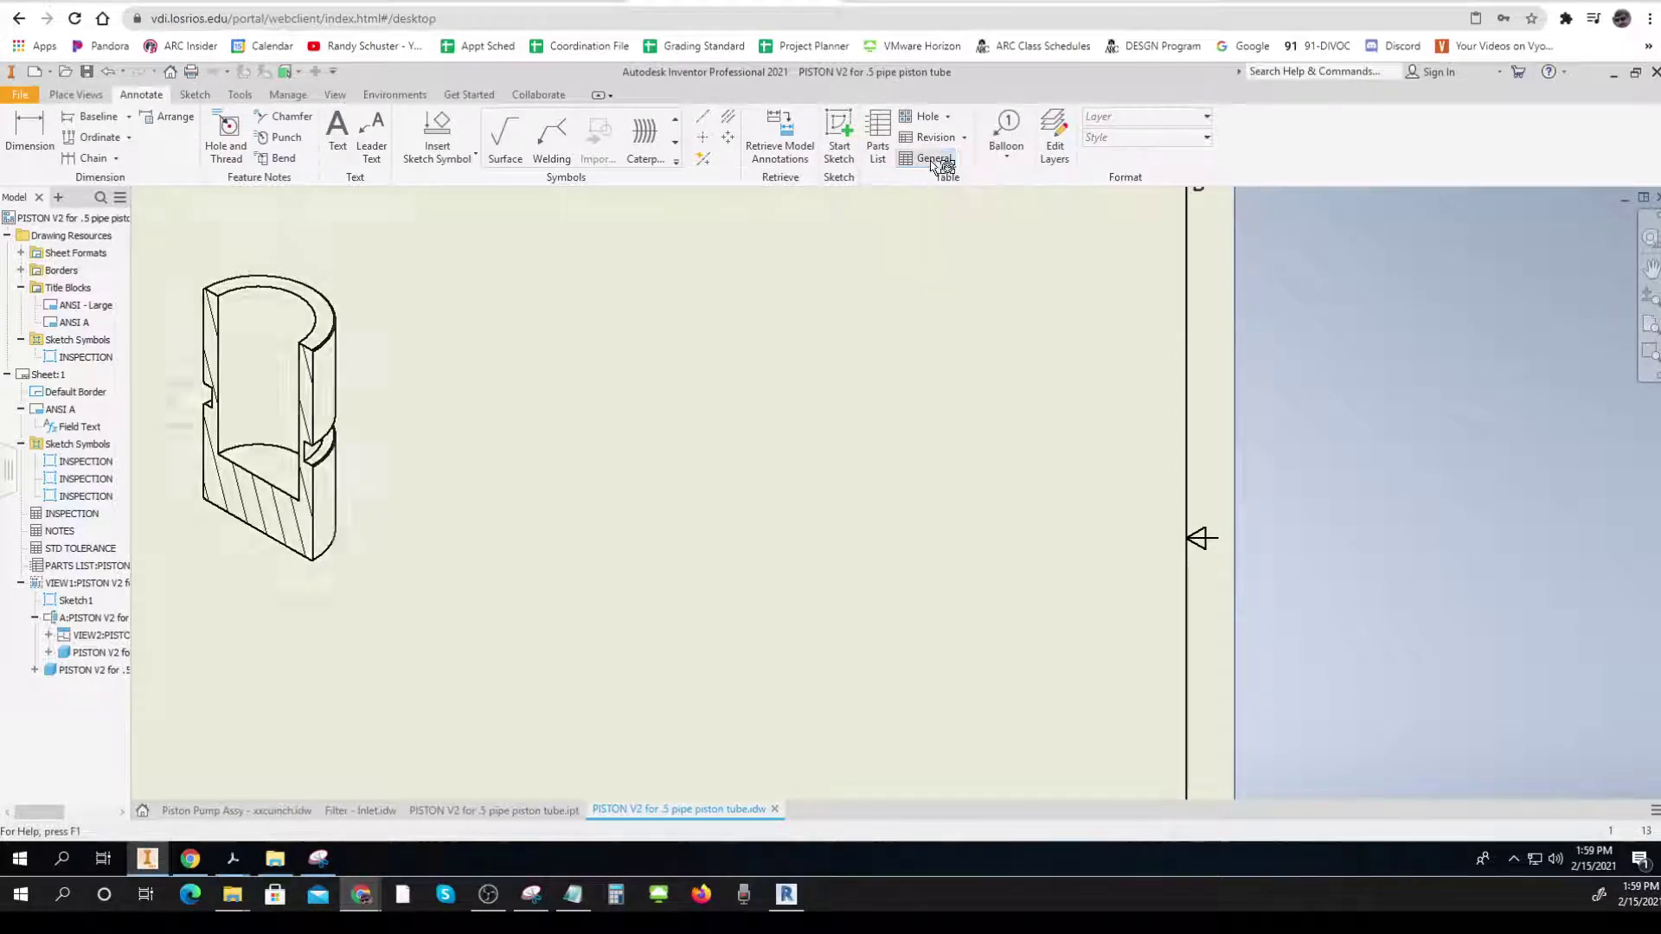
{"action": "type", "text": "2"}
{"action": "key", "text": "Tab"}
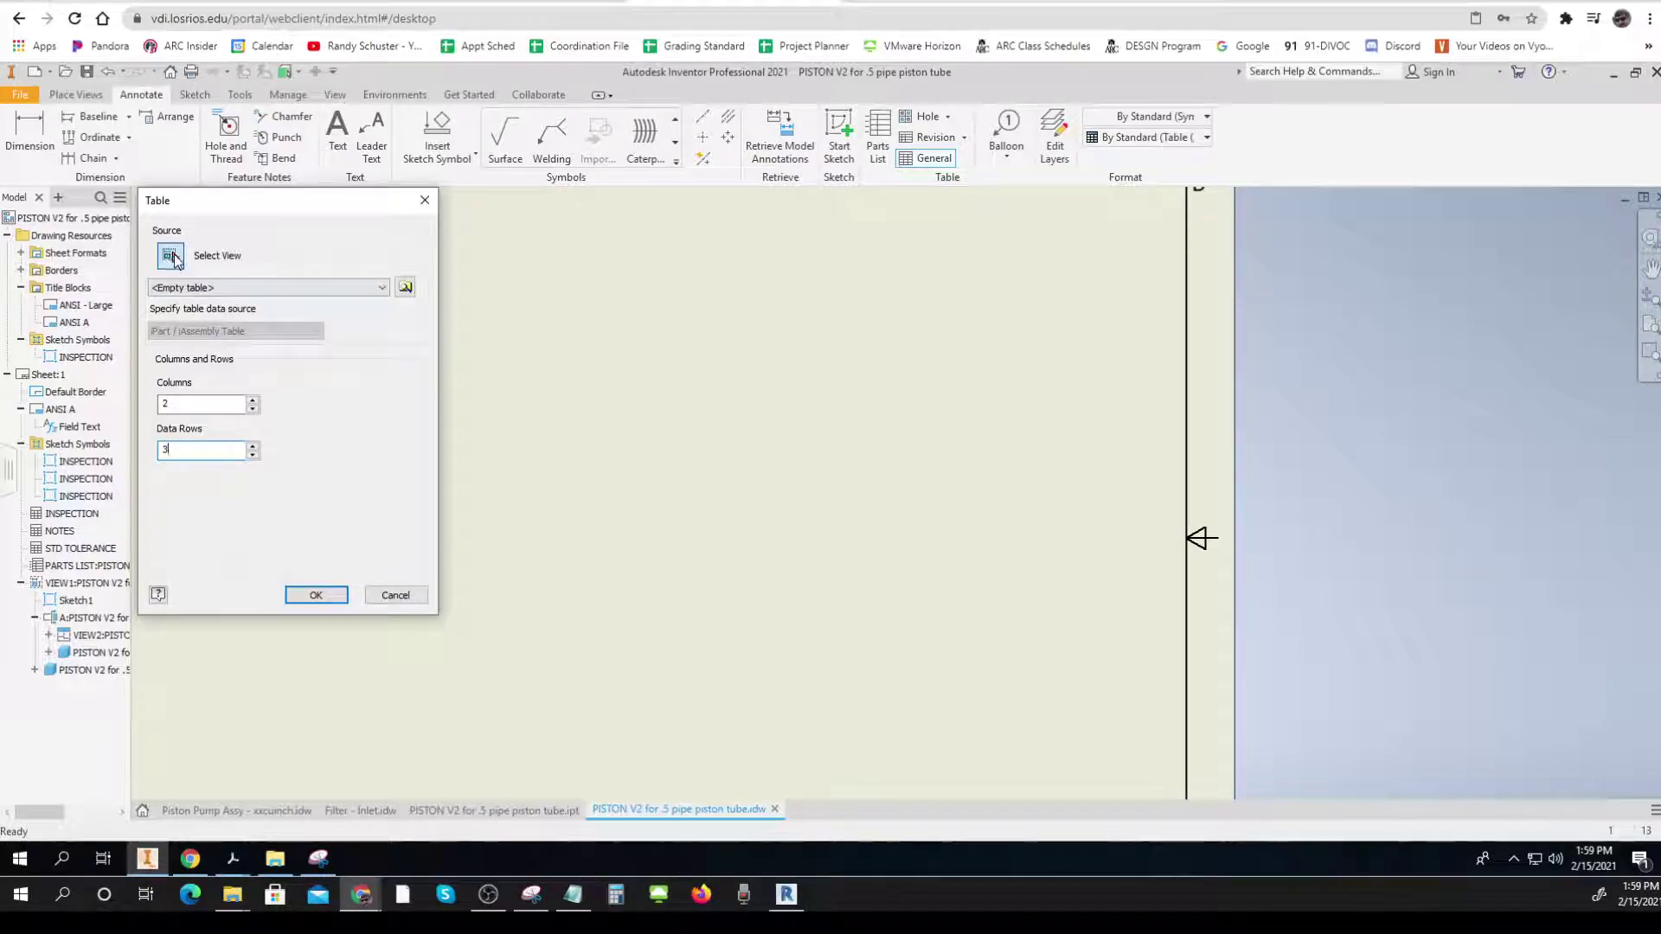
{"action": "left_click", "coordinate": [317, 594]}
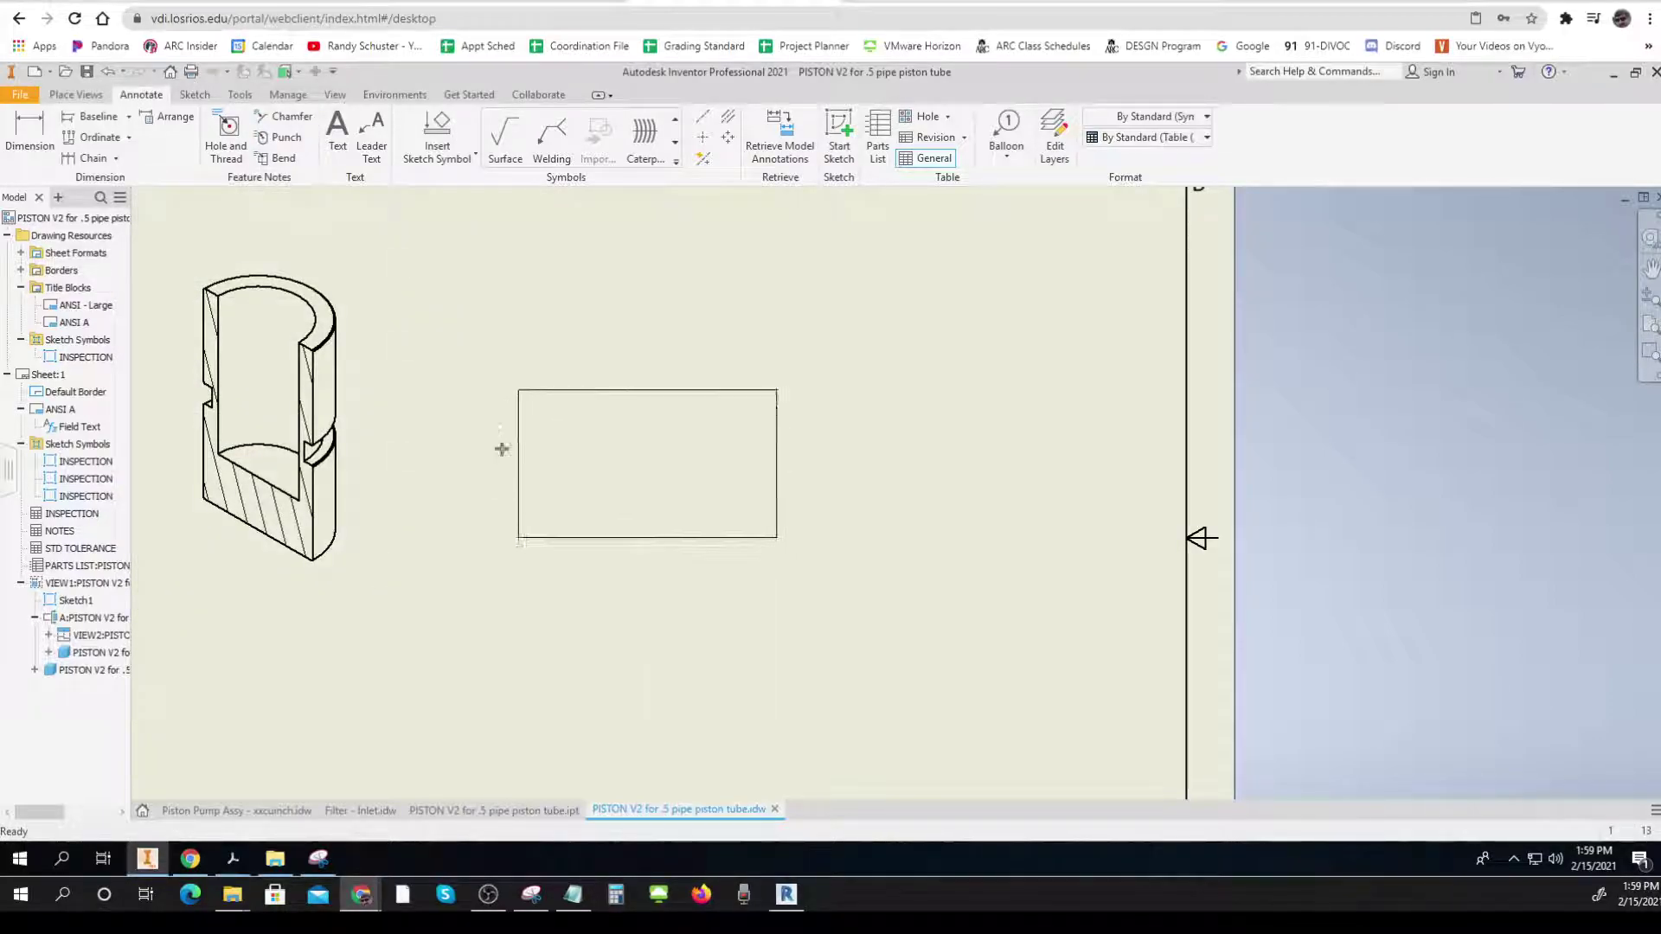
Place the empty table on the sheet and open it for editing
{"action": "left_click", "coordinate": [587, 378]}
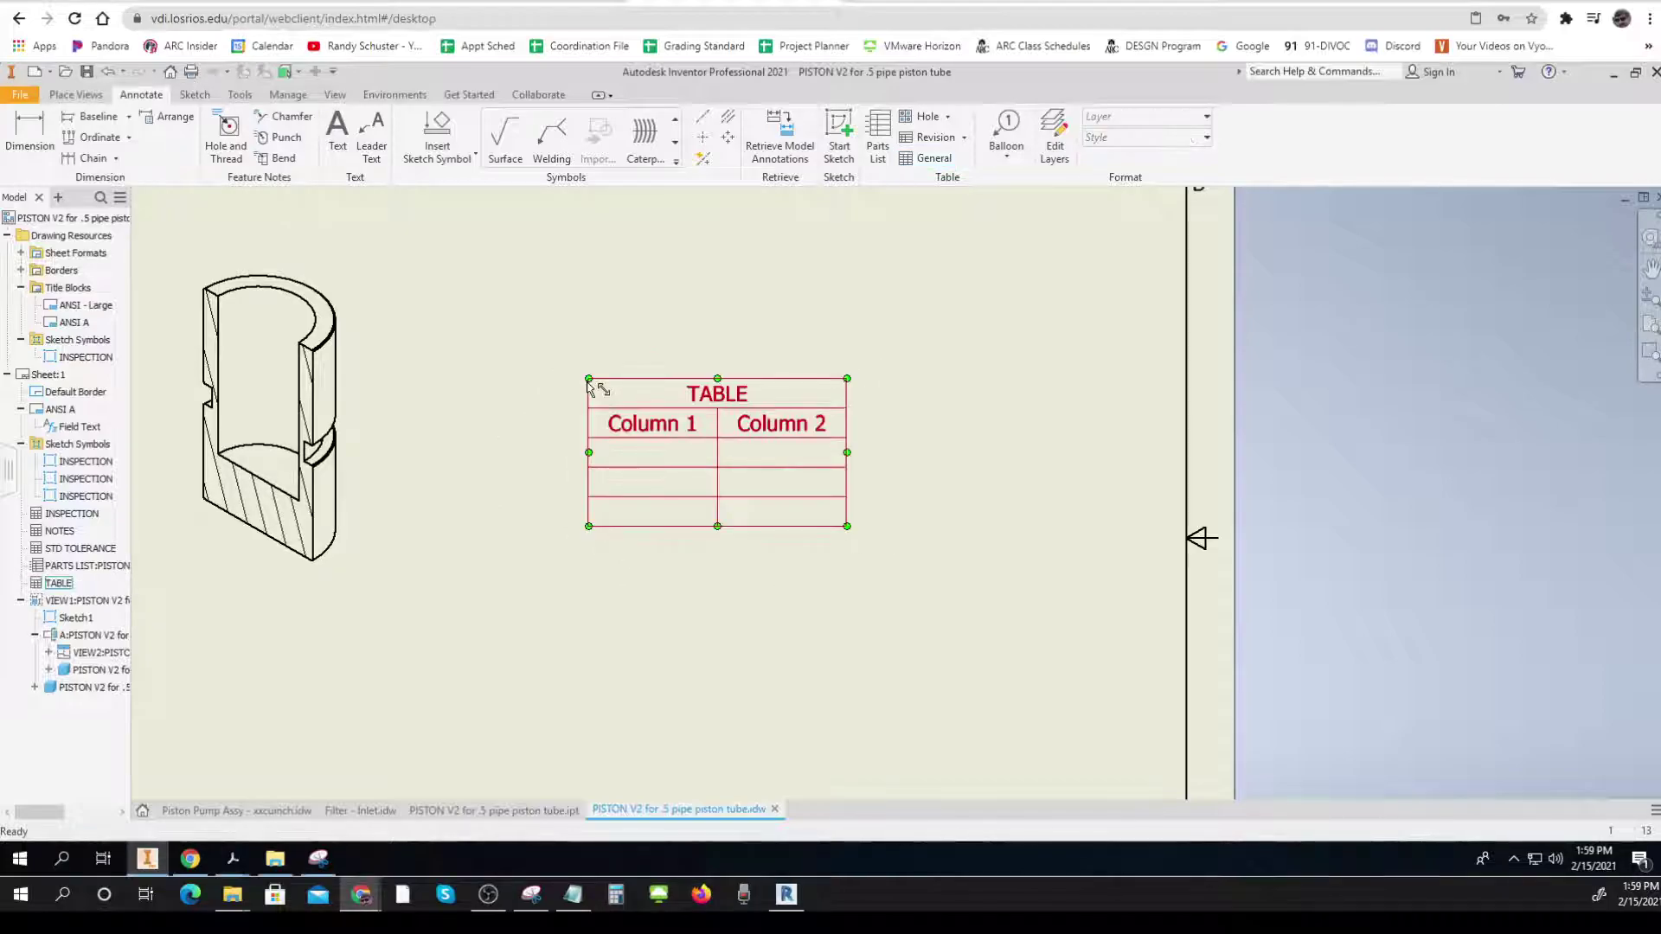
{"action": "left_click", "coordinate": [656, 465]}
{"action": "double_click", "coordinate": [717, 395]}
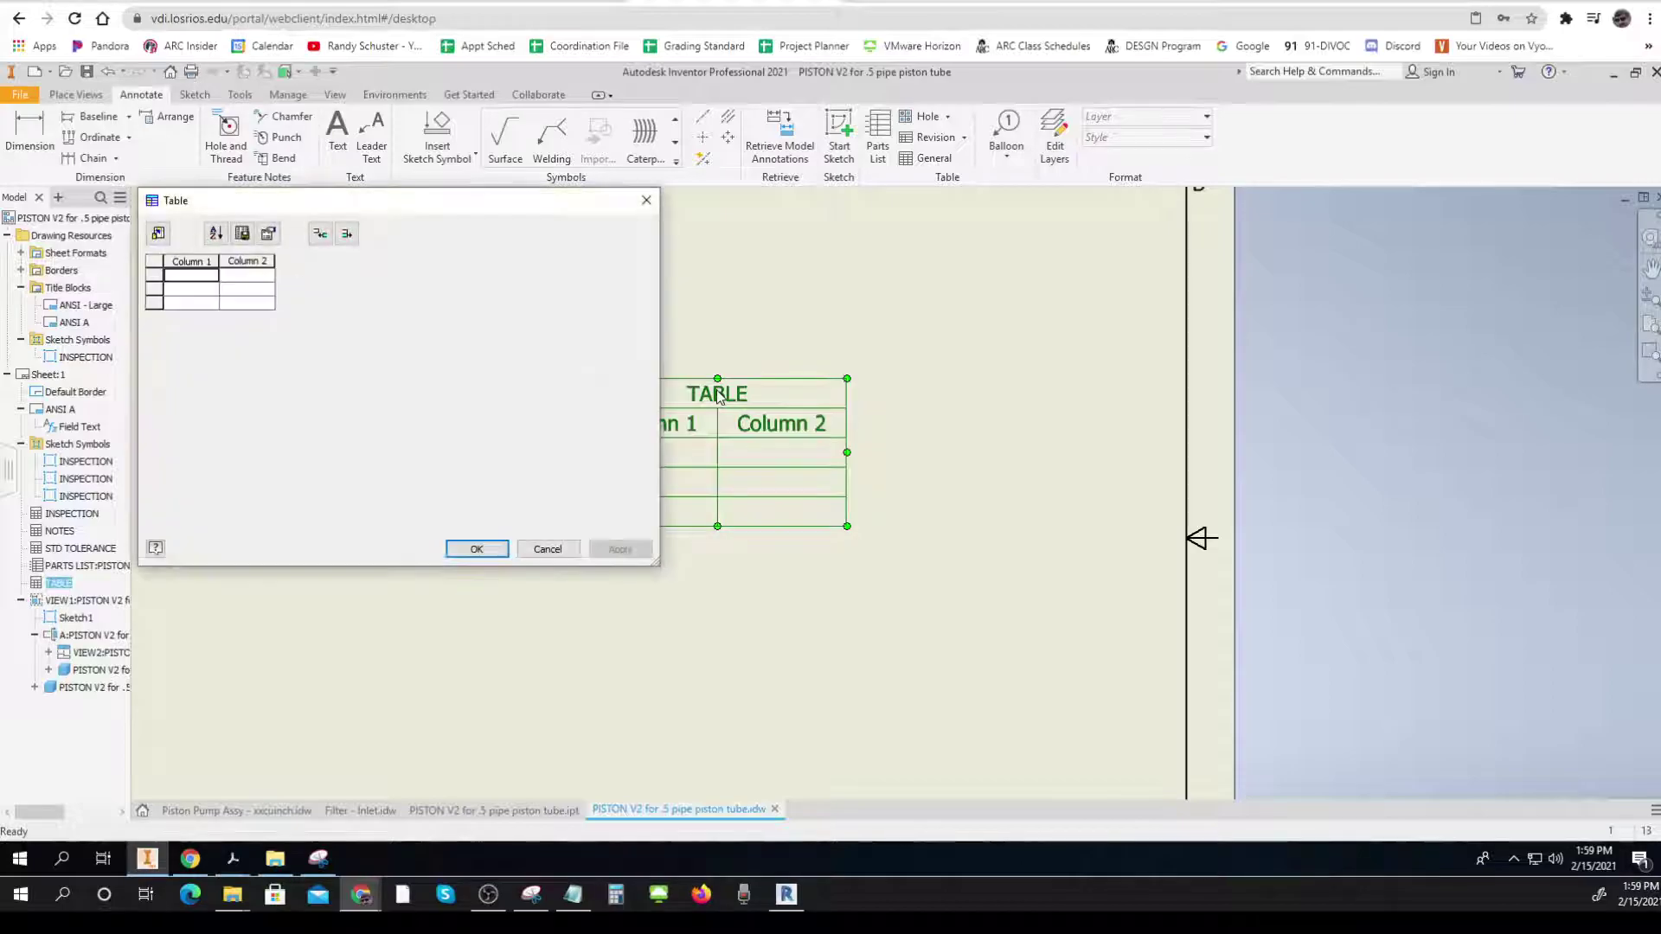
Change the table's layout title to DEMO
{"action": "left_click", "coordinate": [268, 236]}
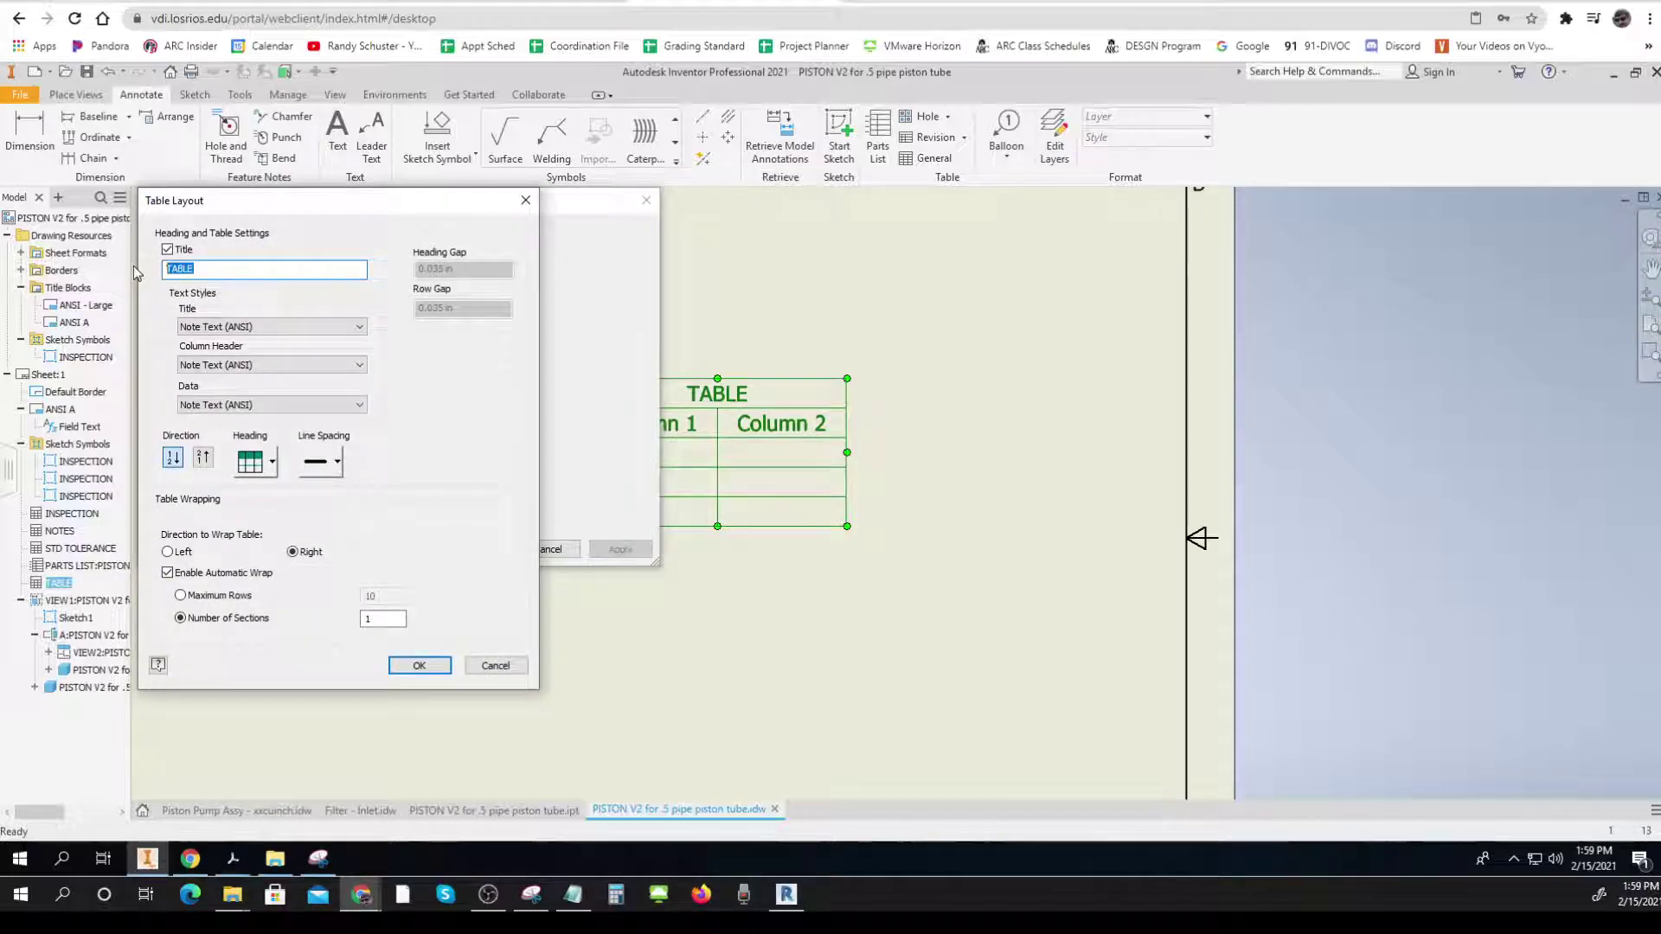
{"action": "type", "text": "T"}
{"action": "type", "text": "EMO"}
{"action": "left_click", "coordinate": [421, 666]}
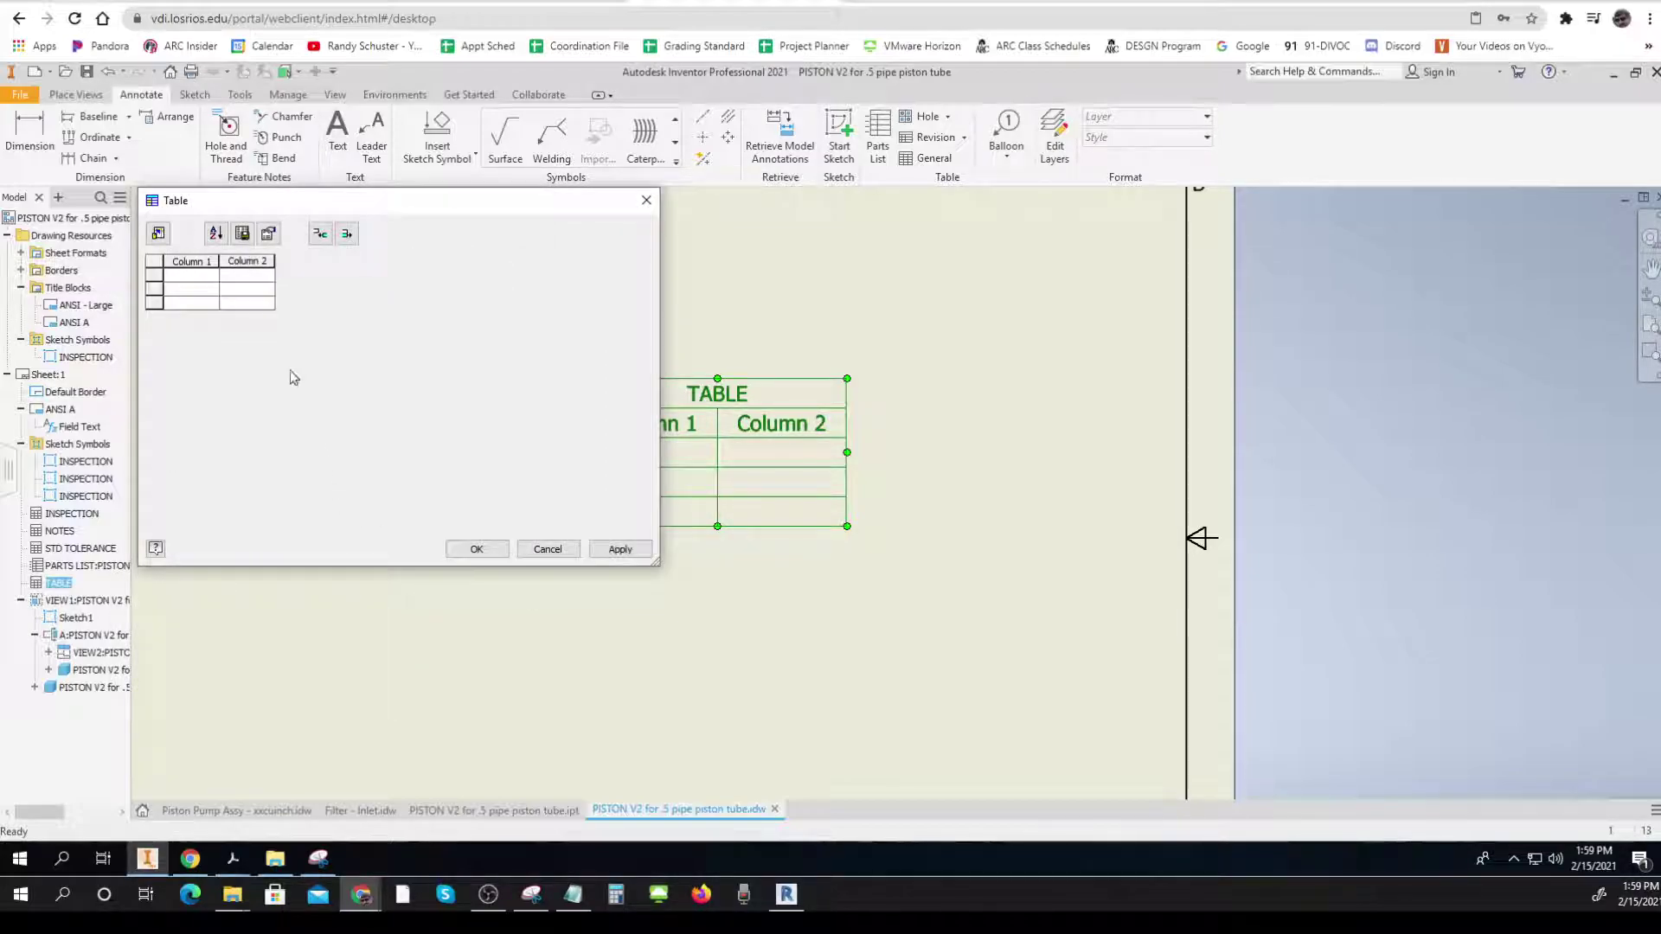
Rename the Column 1 heading to ITEM 1 via Format Column
{"action": "right_click", "coordinate": [194, 262]}
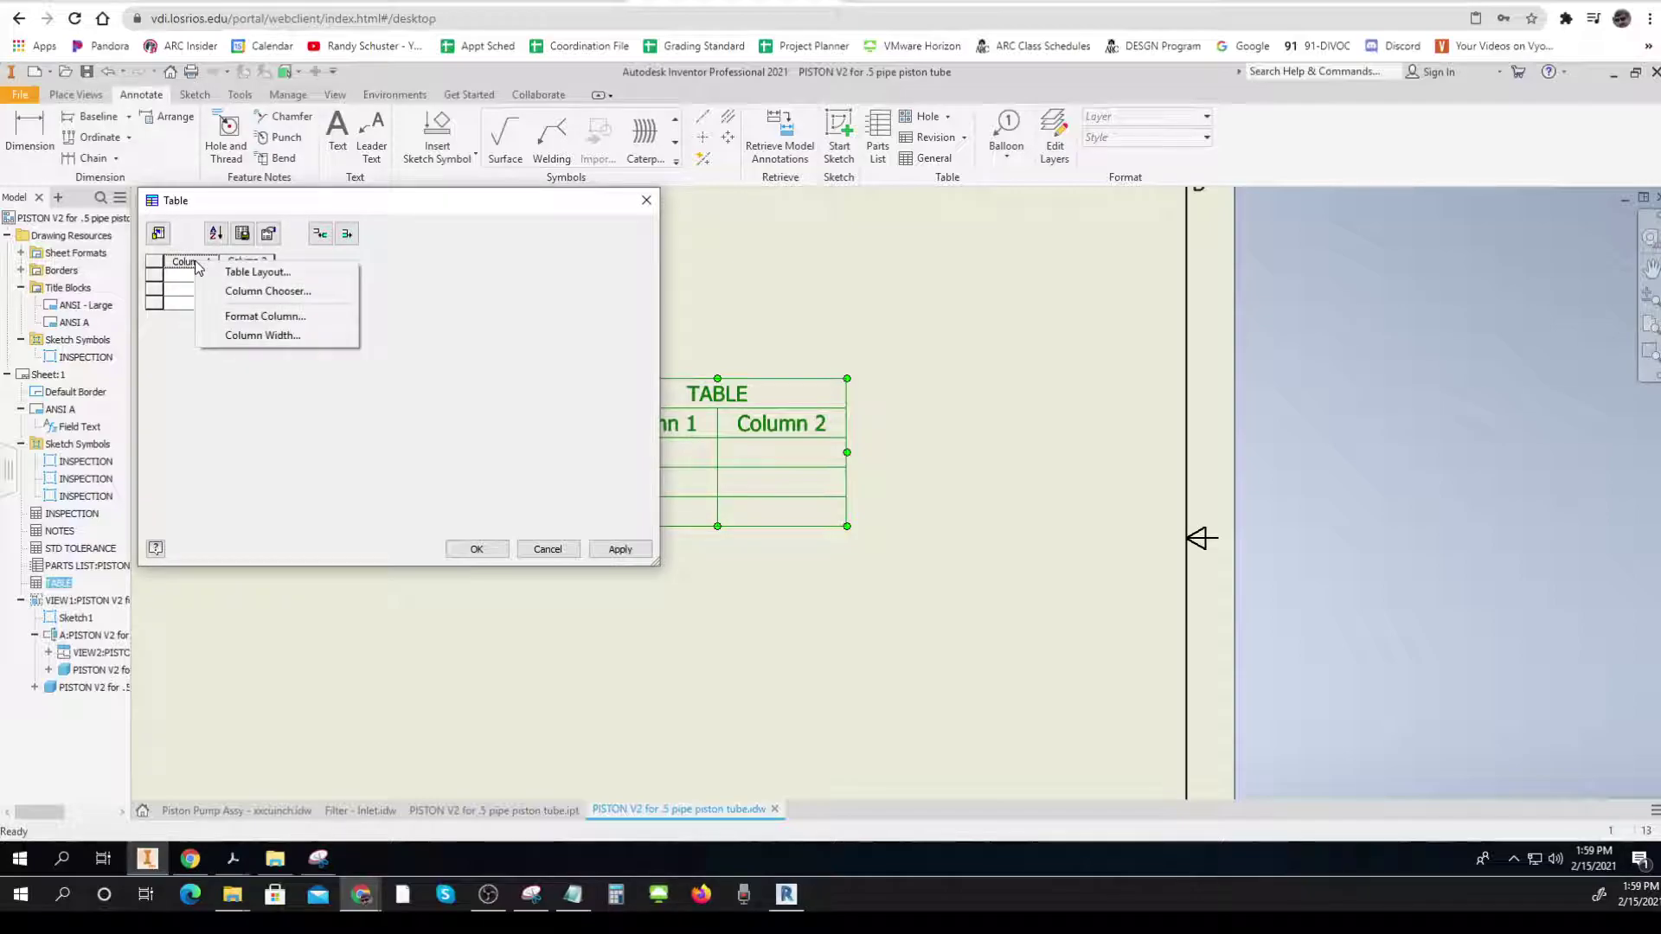
{"action": "left_click", "coordinate": [242, 317]}
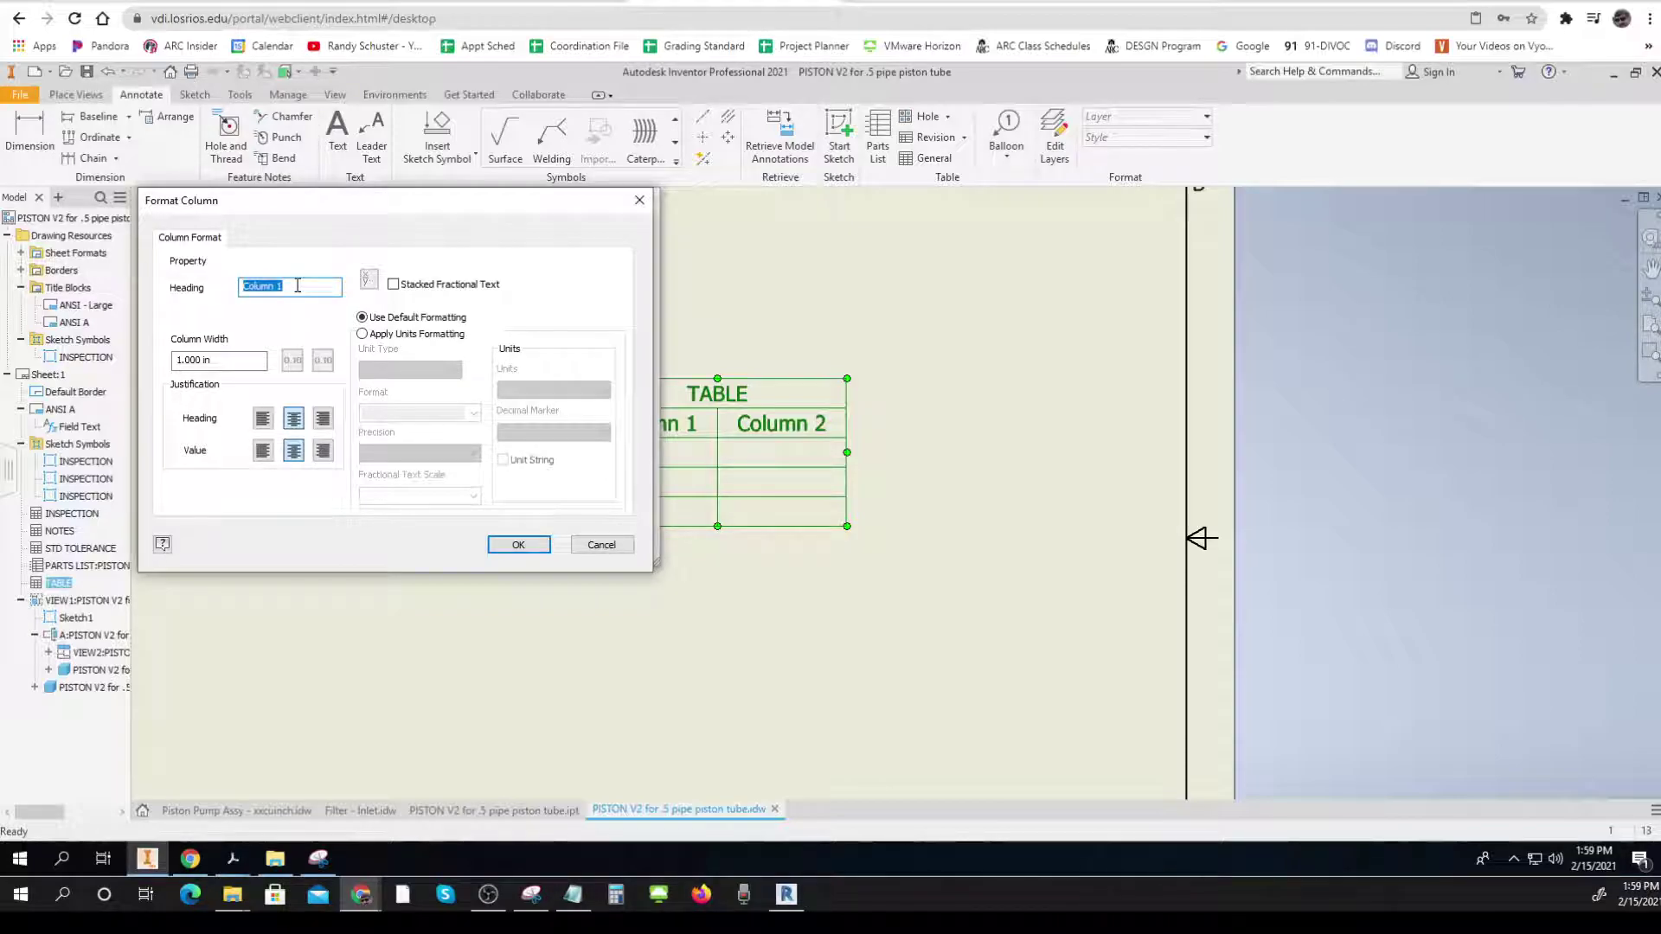
{"action": "type", "text": "ITEM 1"}
{"action": "left_click", "coordinate": [519, 546]}
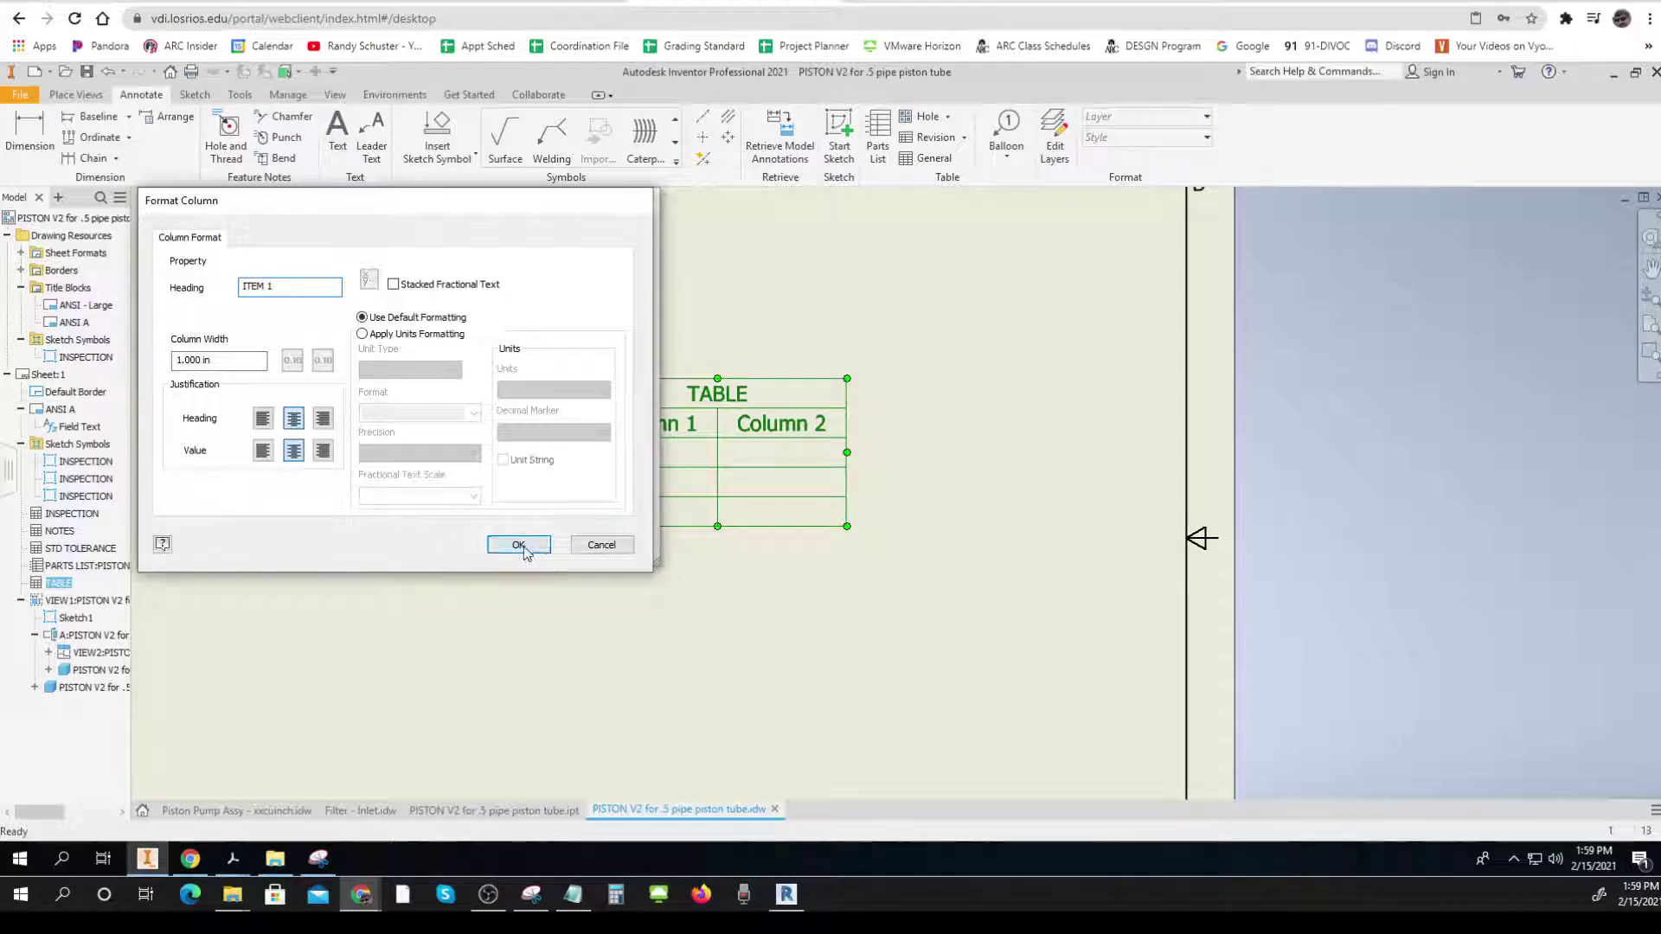
Rename the Column 2 heading to ITEM 2 via Format Column
{"action": "right_click", "coordinate": [249, 264]}
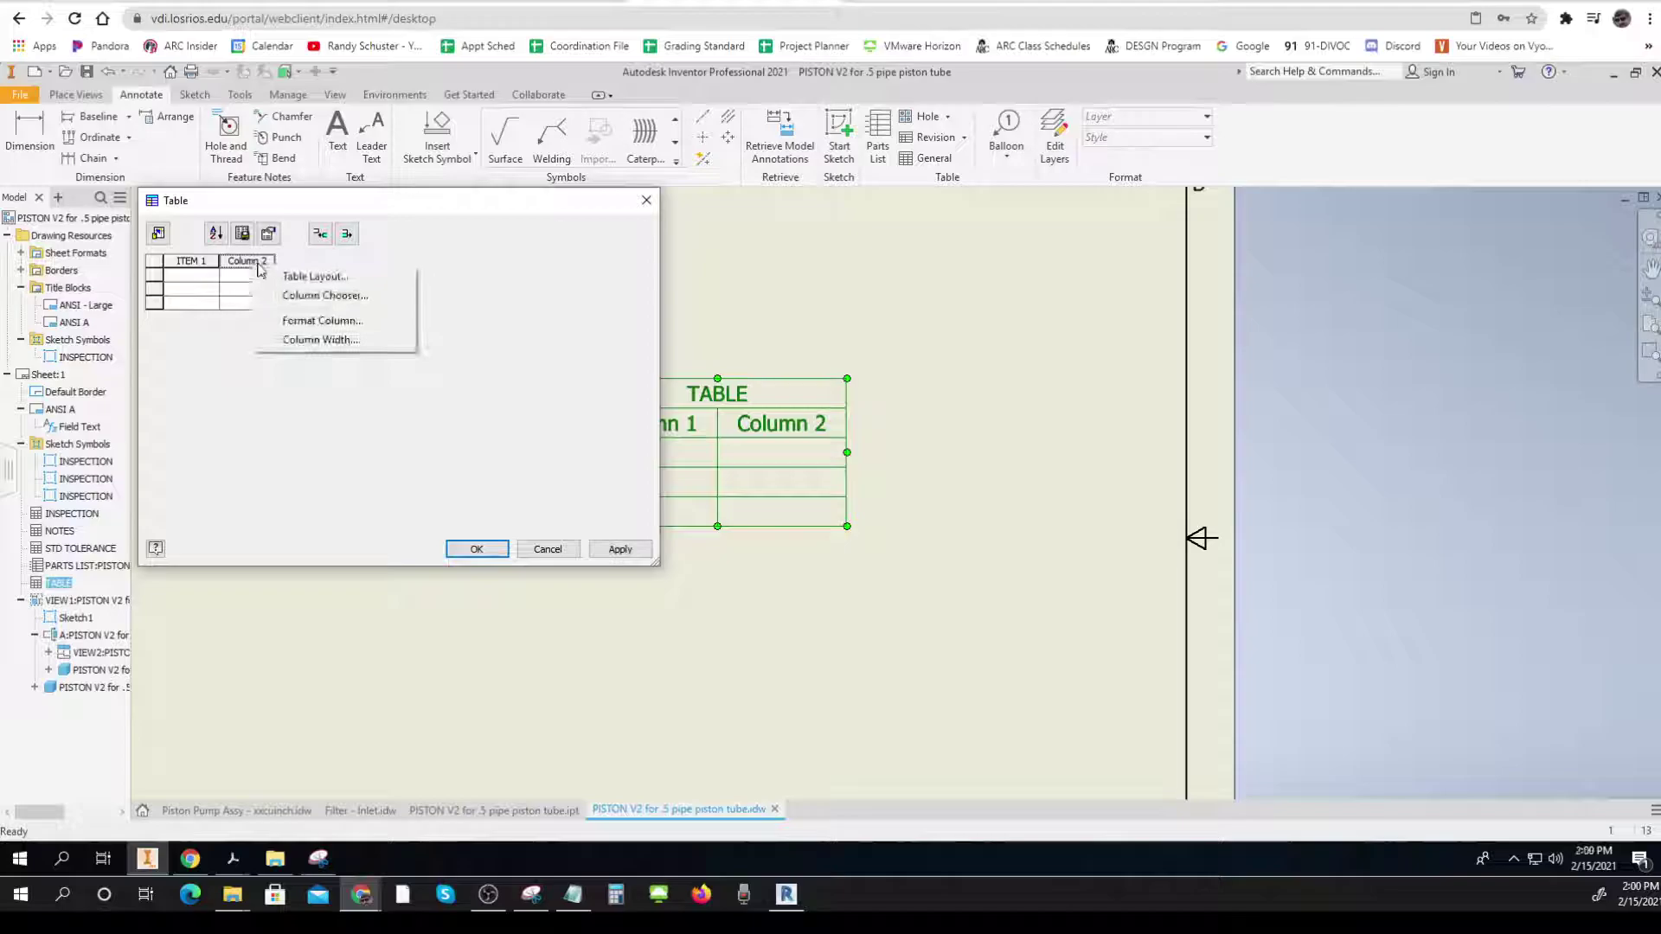
{"action": "left_click", "coordinate": [307, 321]}
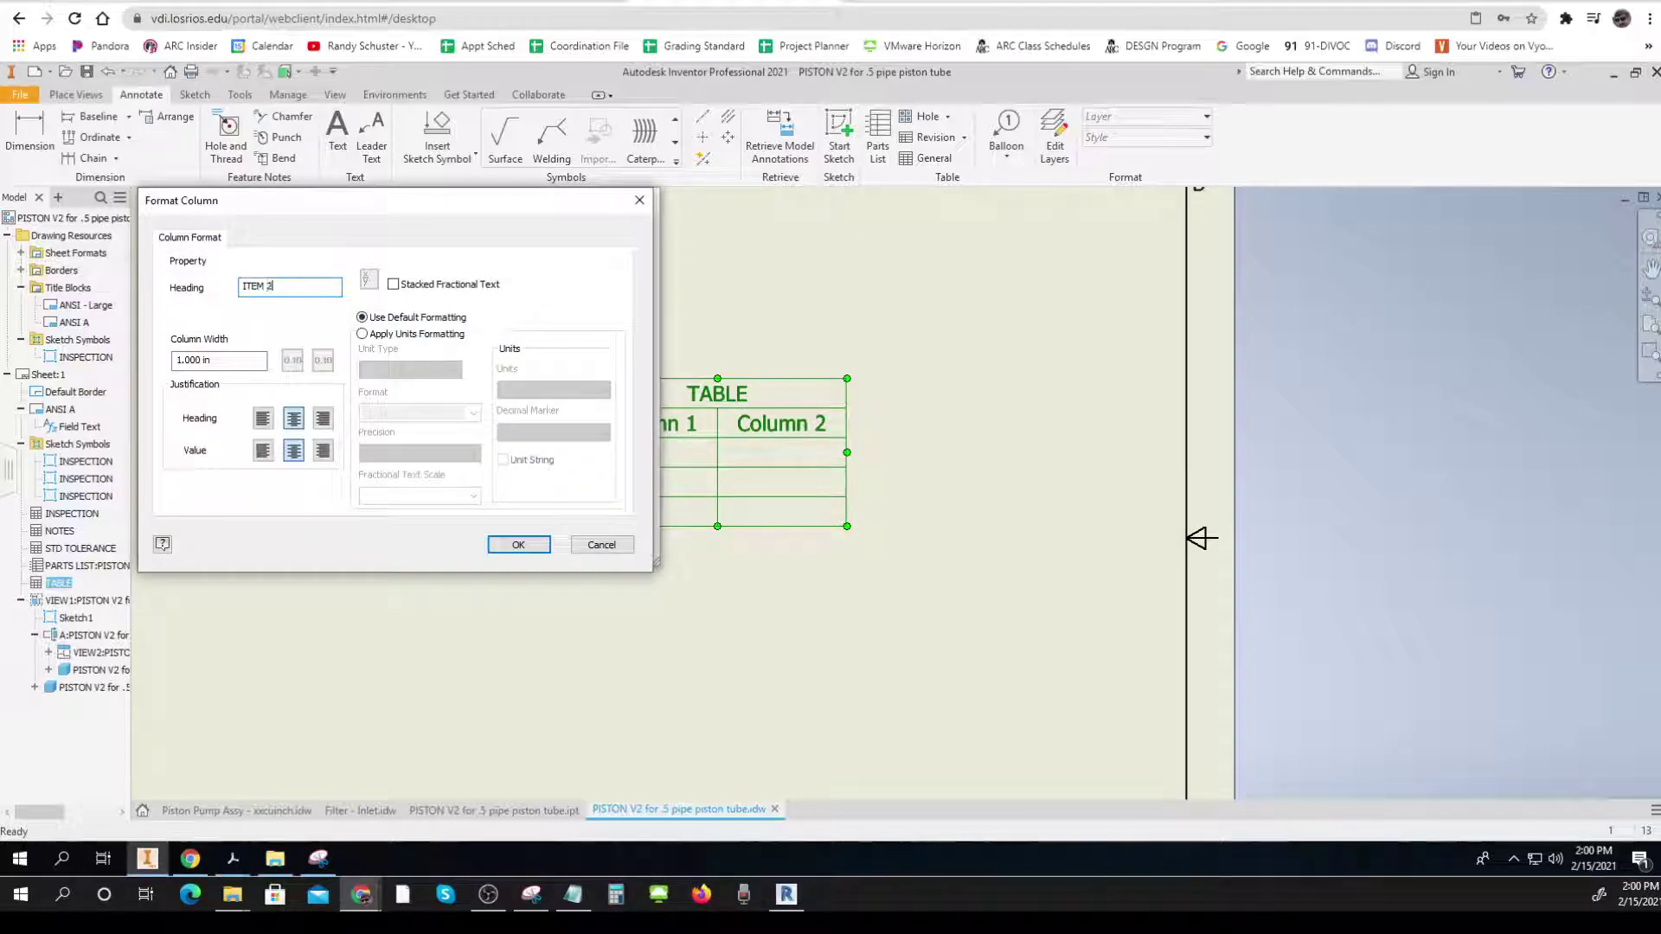
{"action": "left_click", "coordinate": [519, 545]}
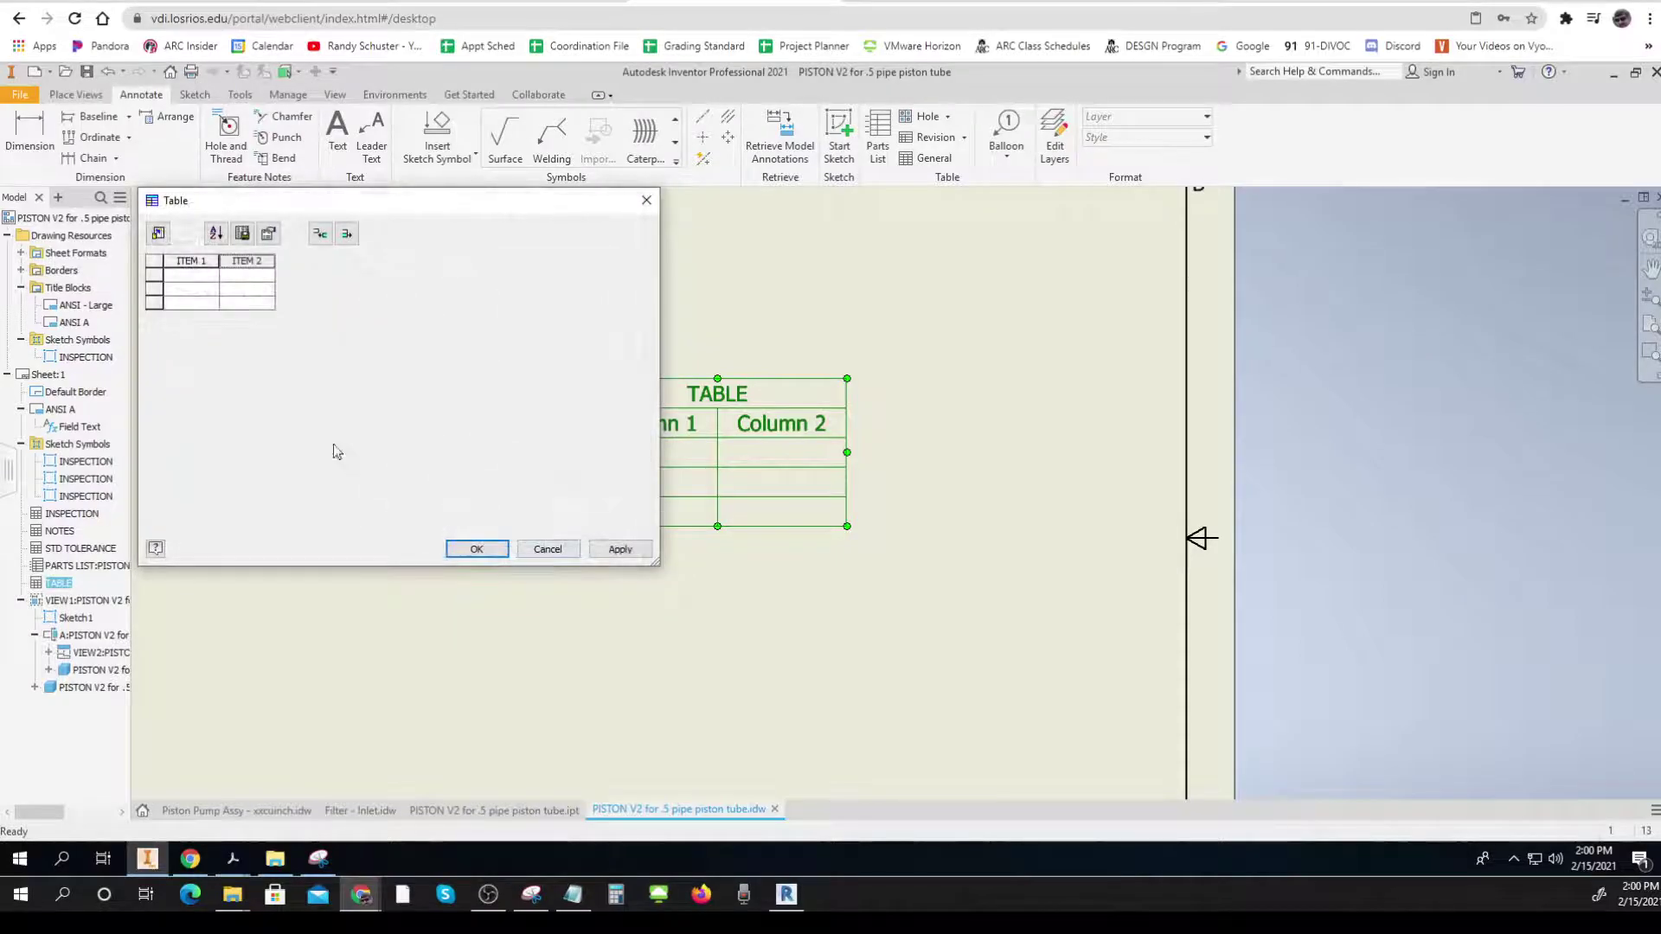
Widen the ITEM 2 column and fill row 1 with ASDFASFF and SDGSEGHWETGEG
{"action": "left_click_drag", "start_coordinate": [273, 262], "coordinate": [341, 268]}
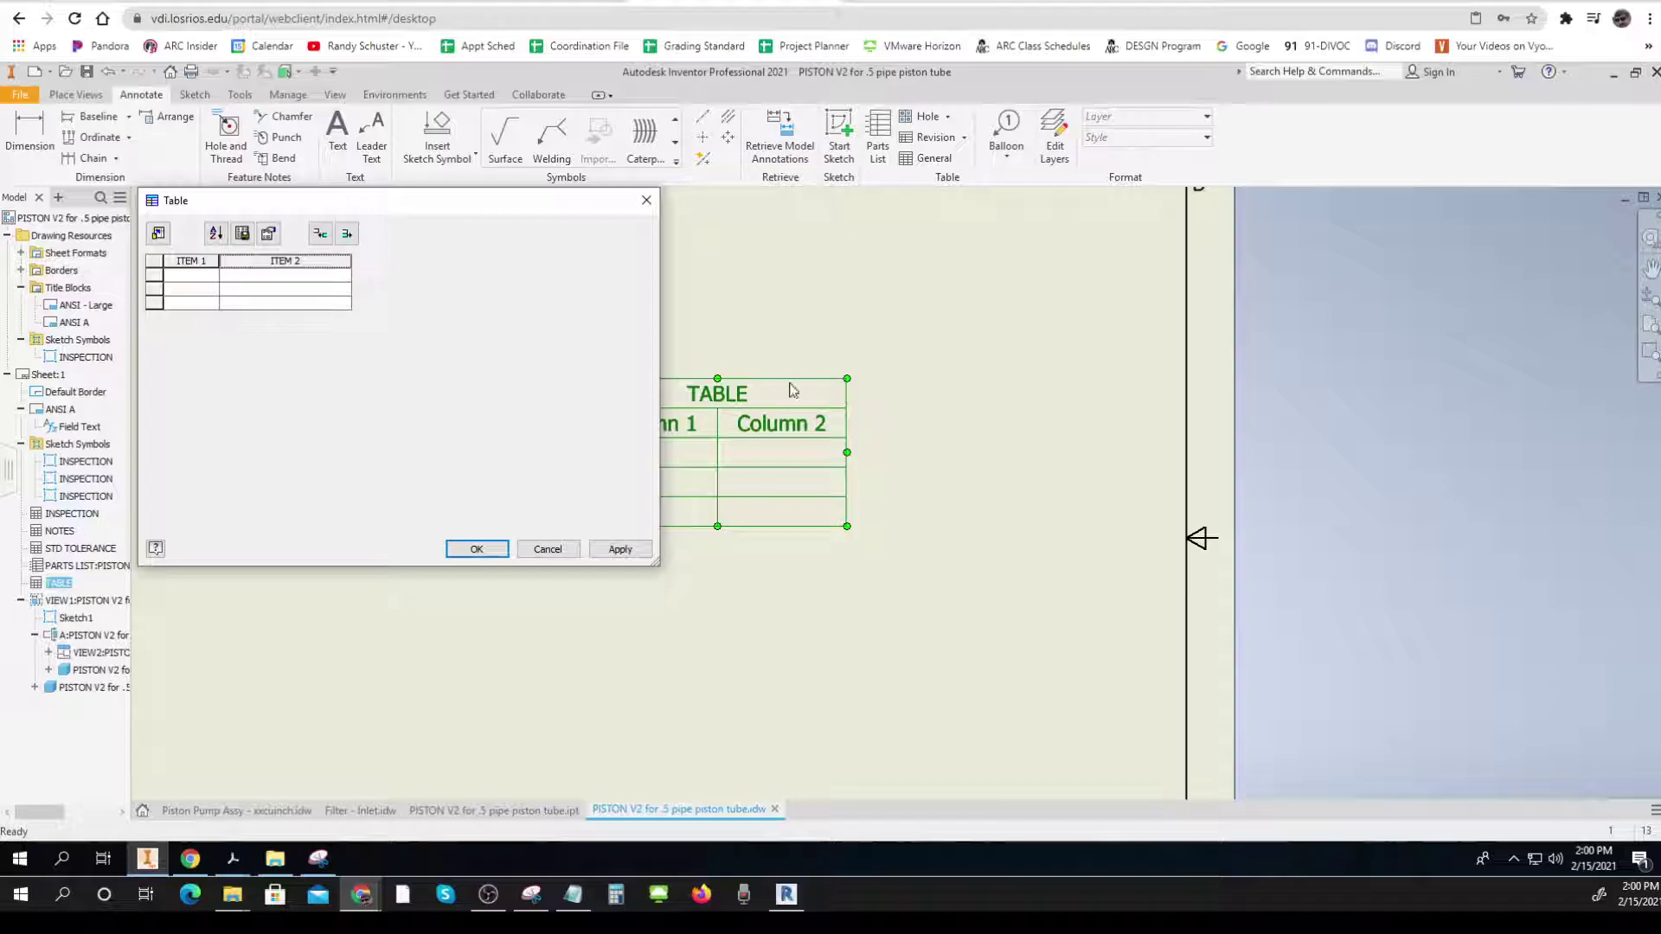
{"action": "left_click", "coordinate": [199, 277]}
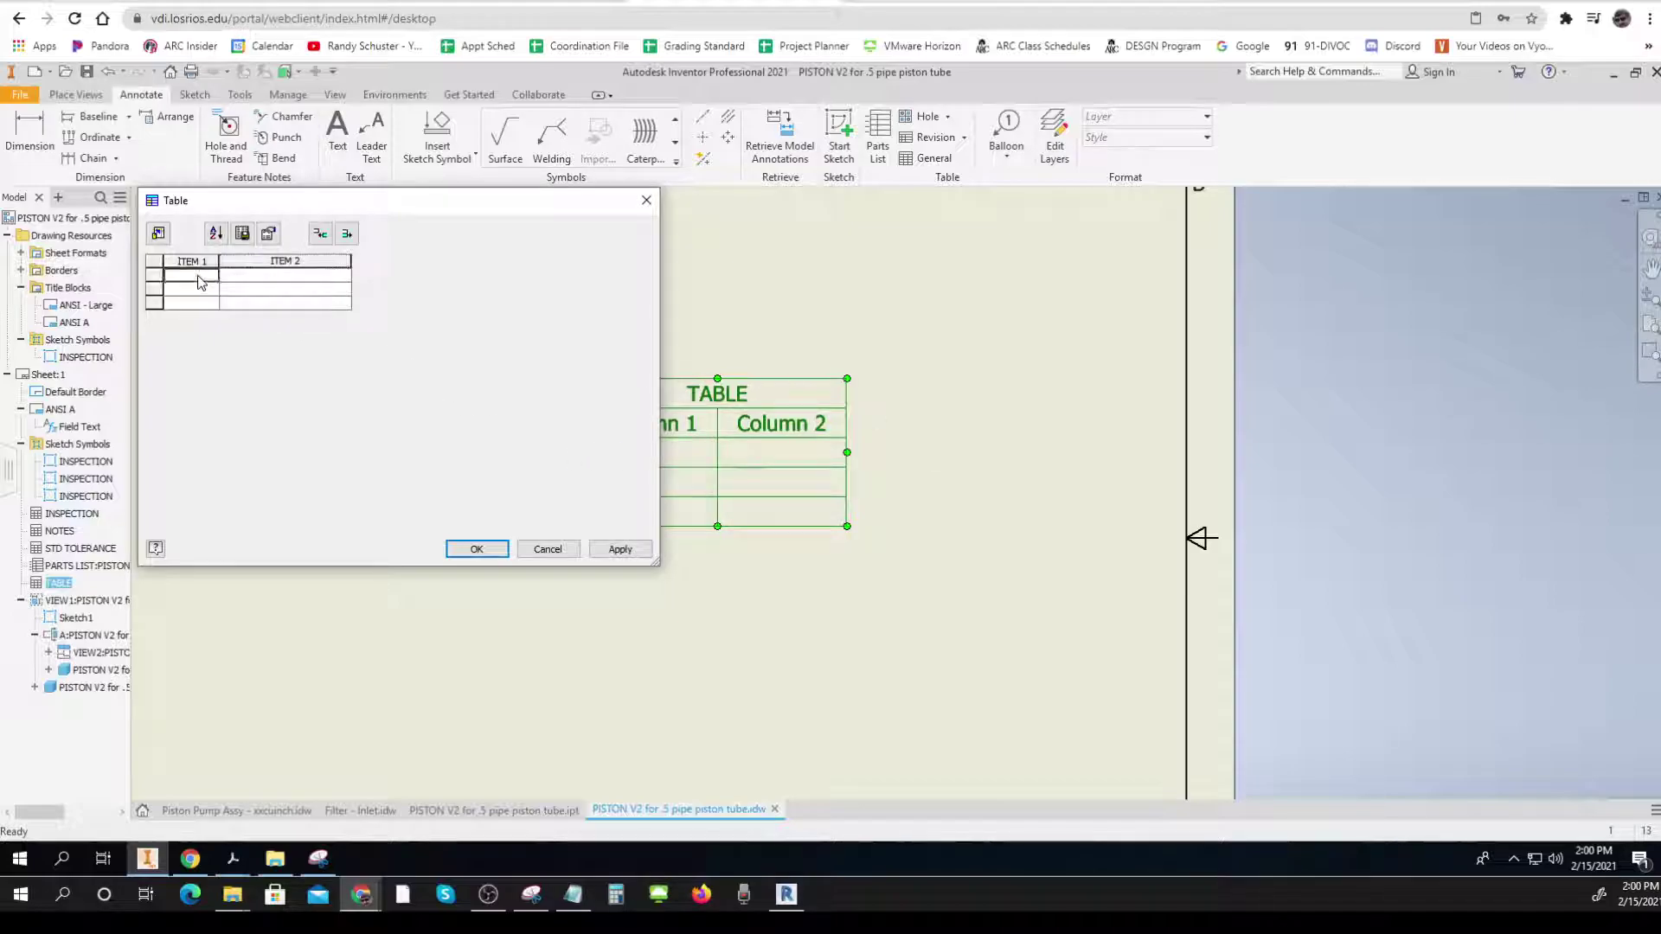
{"action": "type", "text": "ASDFASFF"}
{"action": "left_click", "coordinate": [277, 277]}
{"action": "type", "text": "SDGSE"}
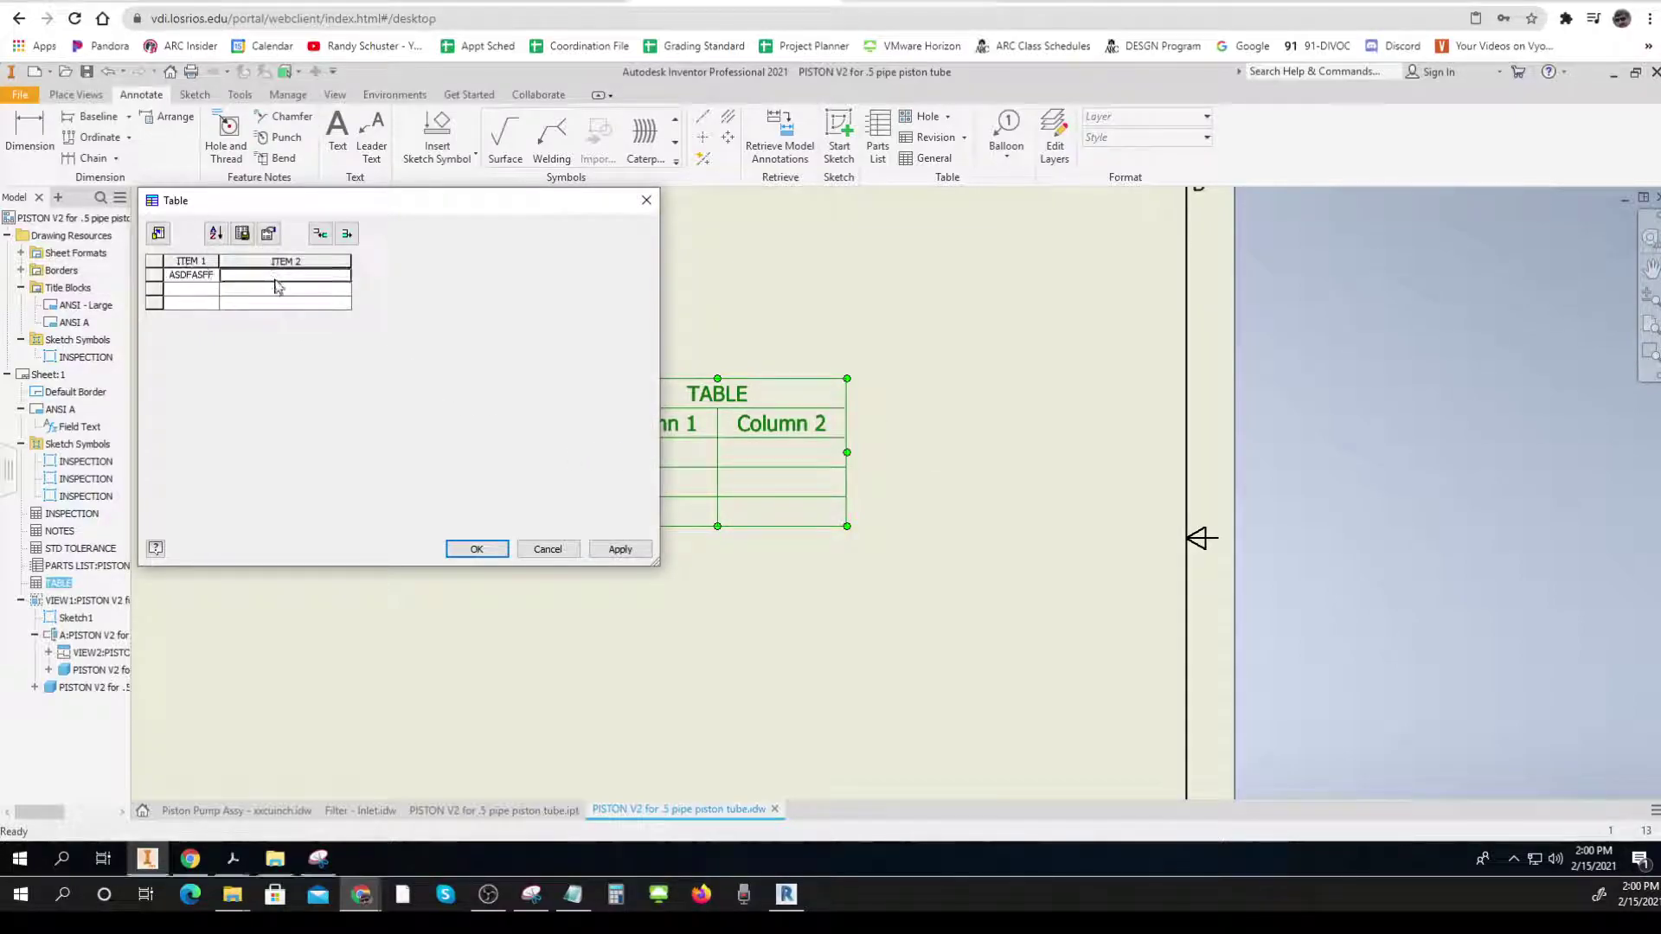
{"action": "type", "text": "GHWETGEG"}
Fill rows 2 and 3 with ARETAGS/ERGTADEG and AREG/AETHHSDFGH, then apply the entries
{"action": "left_click", "coordinate": [188, 294]}
{"action": "type", "text": "ARETAGS"}
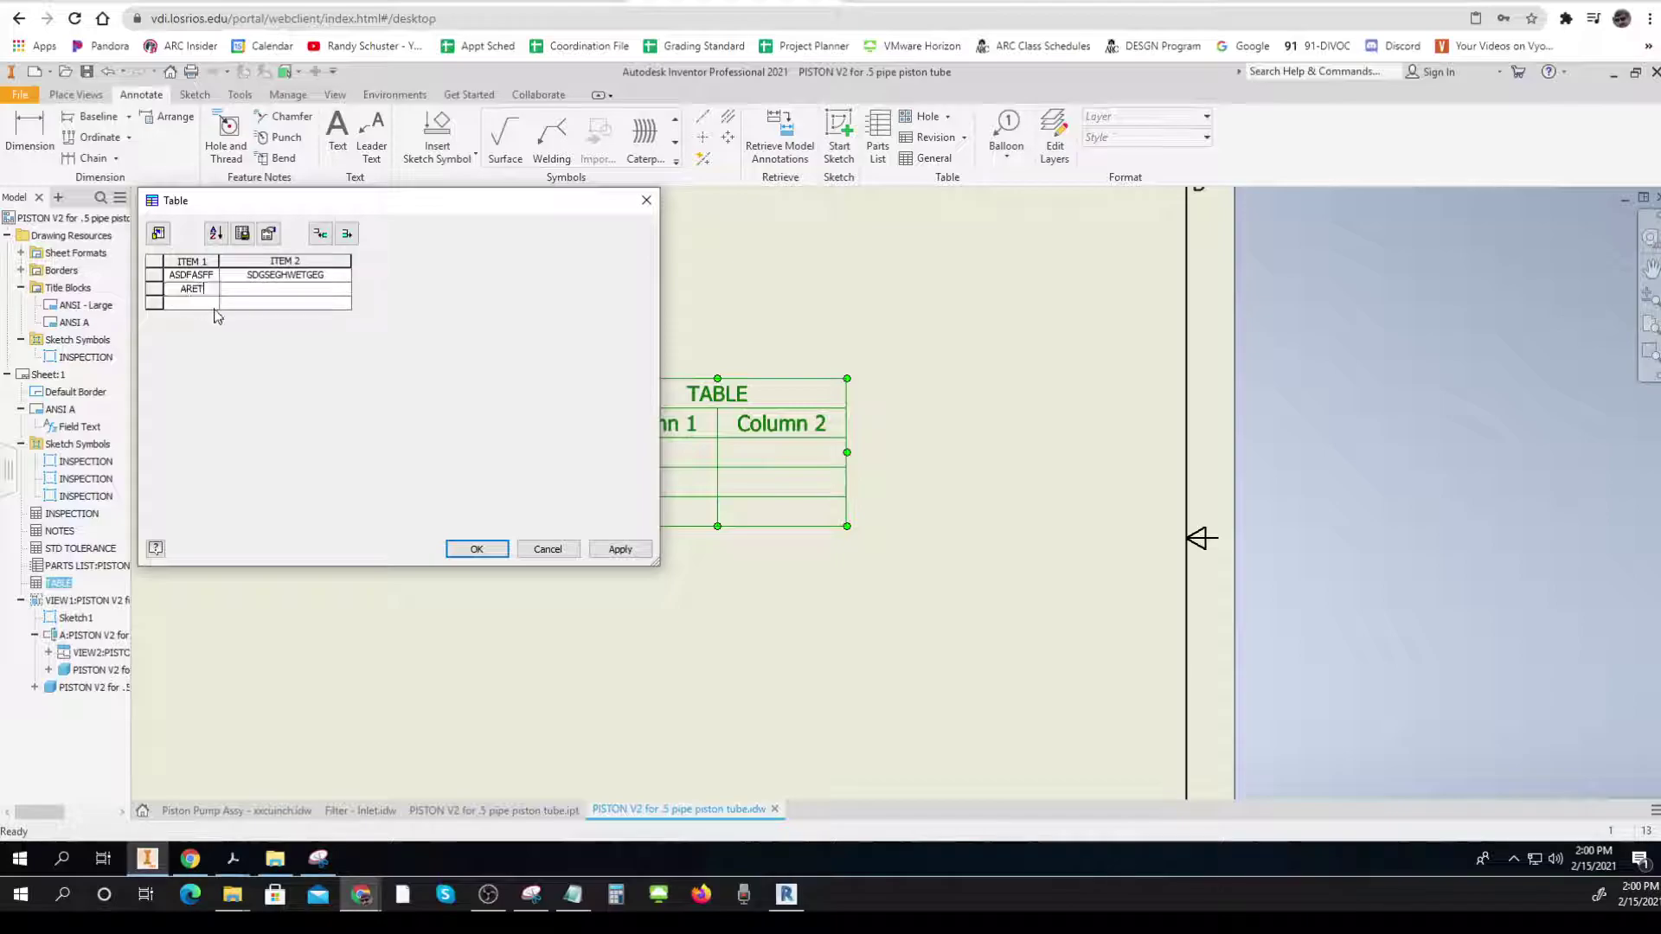
{"action": "left_click", "coordinate": [290, 297]}
{"action": "type", "text": "ERGTADEG"}
{"action": "left_click", "coordinate": [199, 303]}
{"action": "type", "text": "AREG"}
{"action": "left_click", "coordinate": [292, 304]}
{"action": "type", "text": "AETHHSDFGH"}
{"action": "left_click", "coordinate": [601, 550]}
{"action": "left_click", "coordinate": [476, 548]}
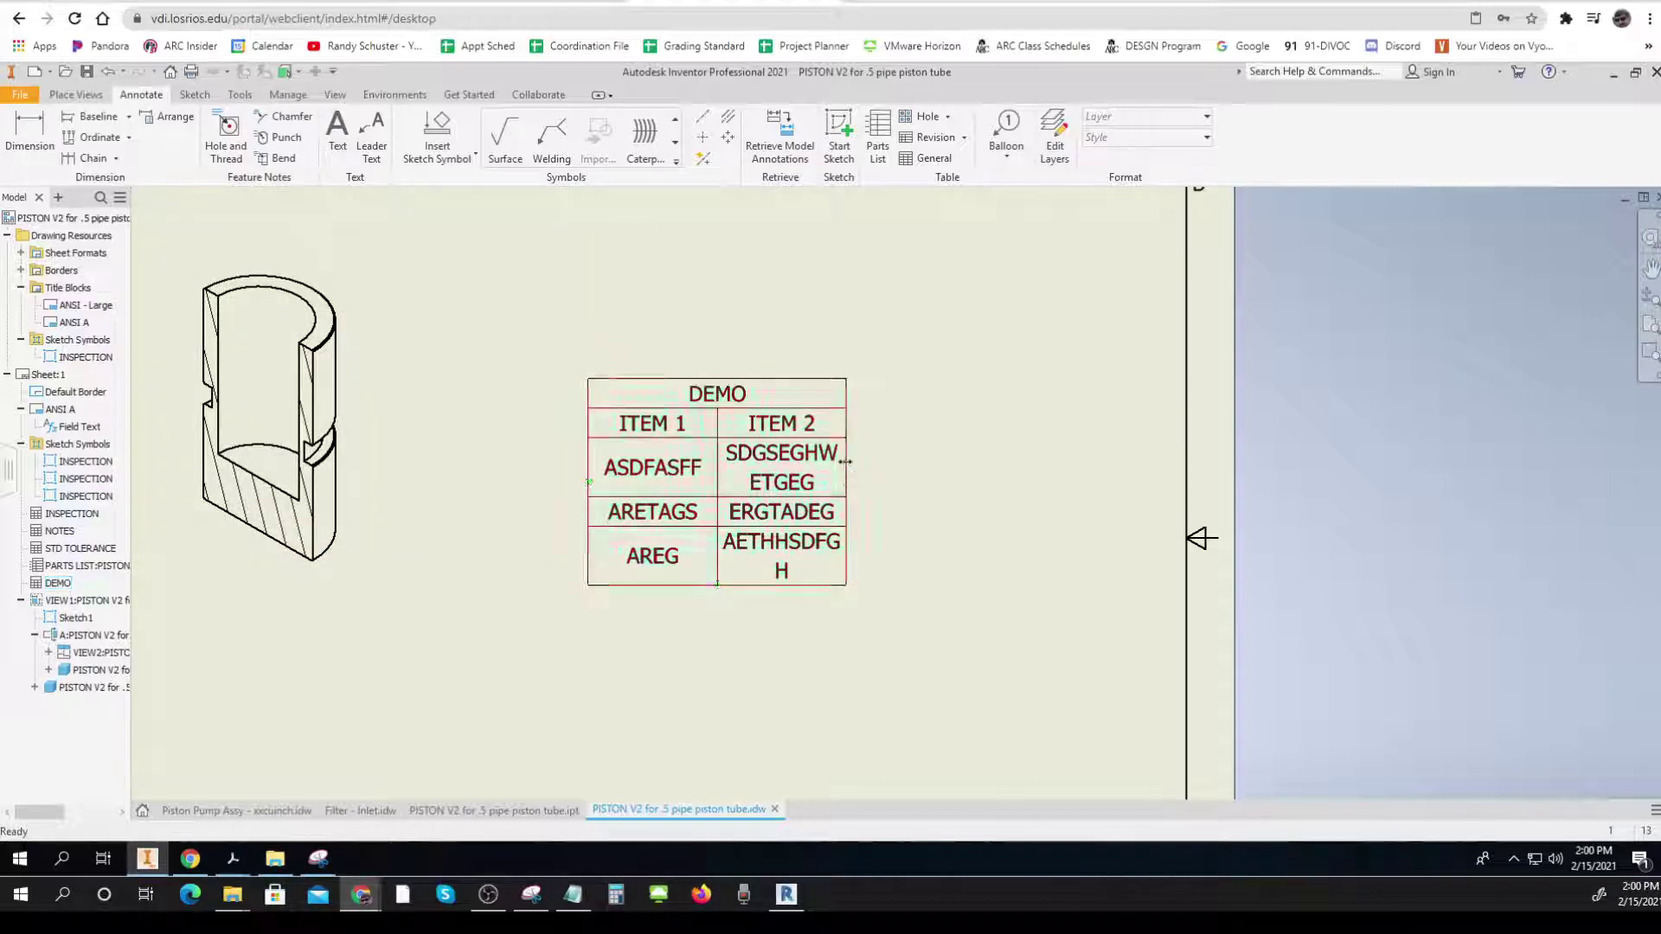
Resize the DEMO table on the sheet with a narrower ITEM 1 column and wider ITEM 2 column
{"action": "left_click_drag", "start_coordinate": [847, 419], "coordinate": [1080, 424]}
{"action": "left_click_drag", "start_coordinate": [717, 424], "coordinate": [442, 439]}
{"action": "key", "text": "ctrl+z"}
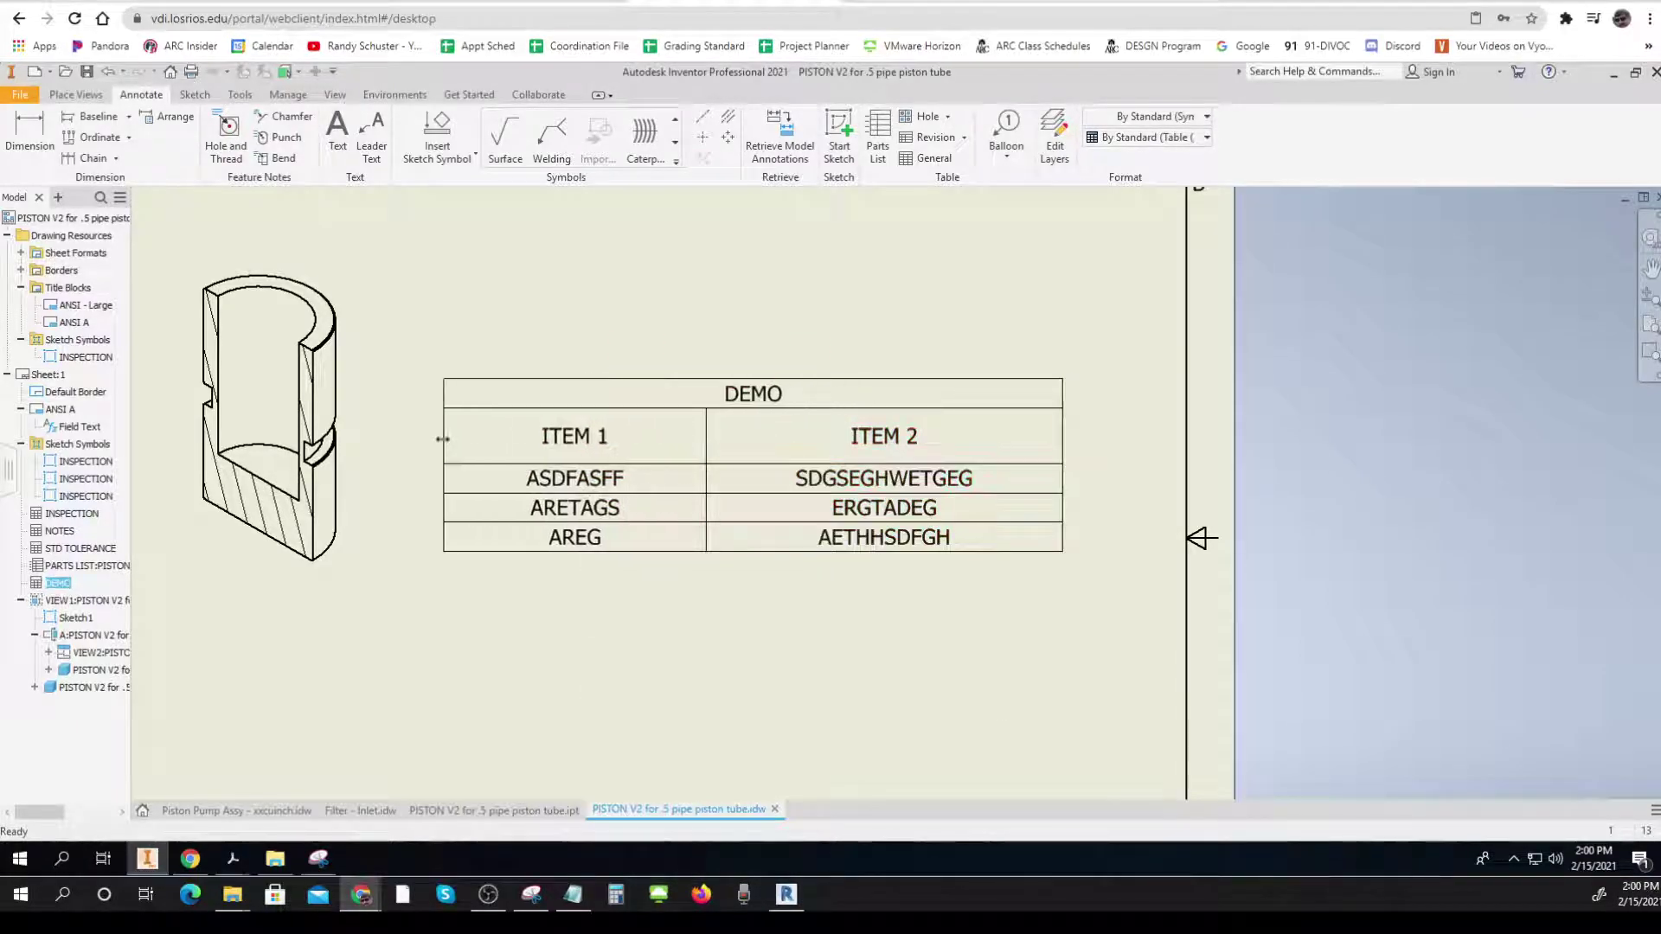
{"action": "left_click_drag", "start_coordinate": [706, 441], "coordinate": [589, 445]}
{"action": "left_click_drag", "start_coordinate": [952, 430], "coordinate": [1053, 430]}
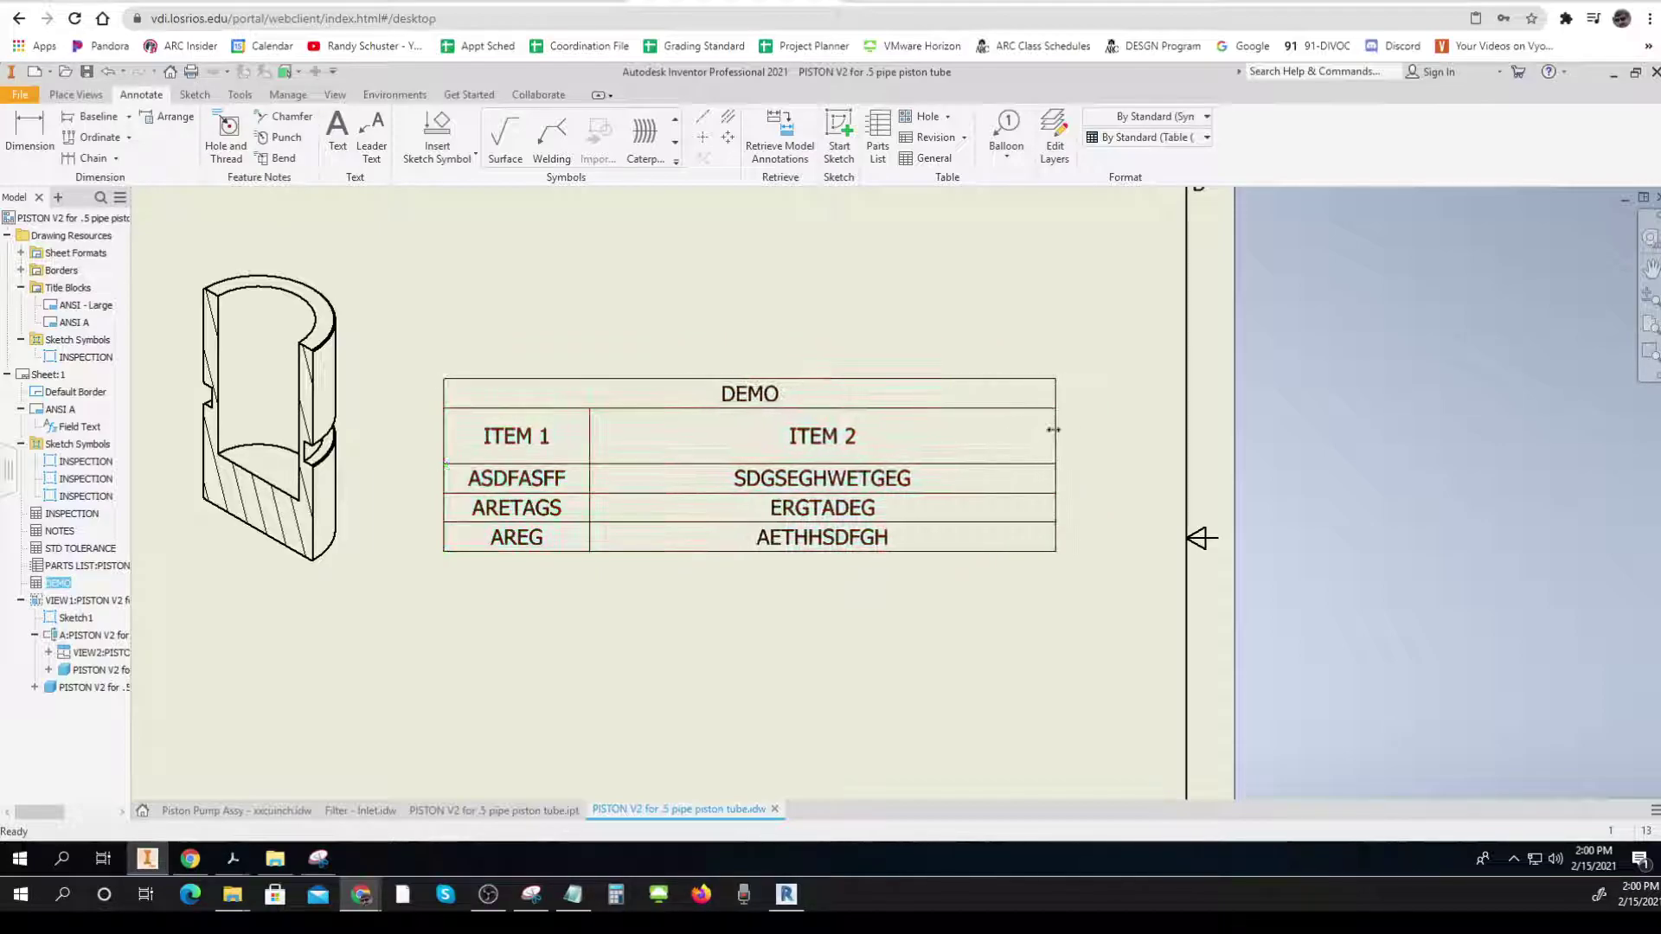
{"action": "left_click", "coordinate": [735, 516]}
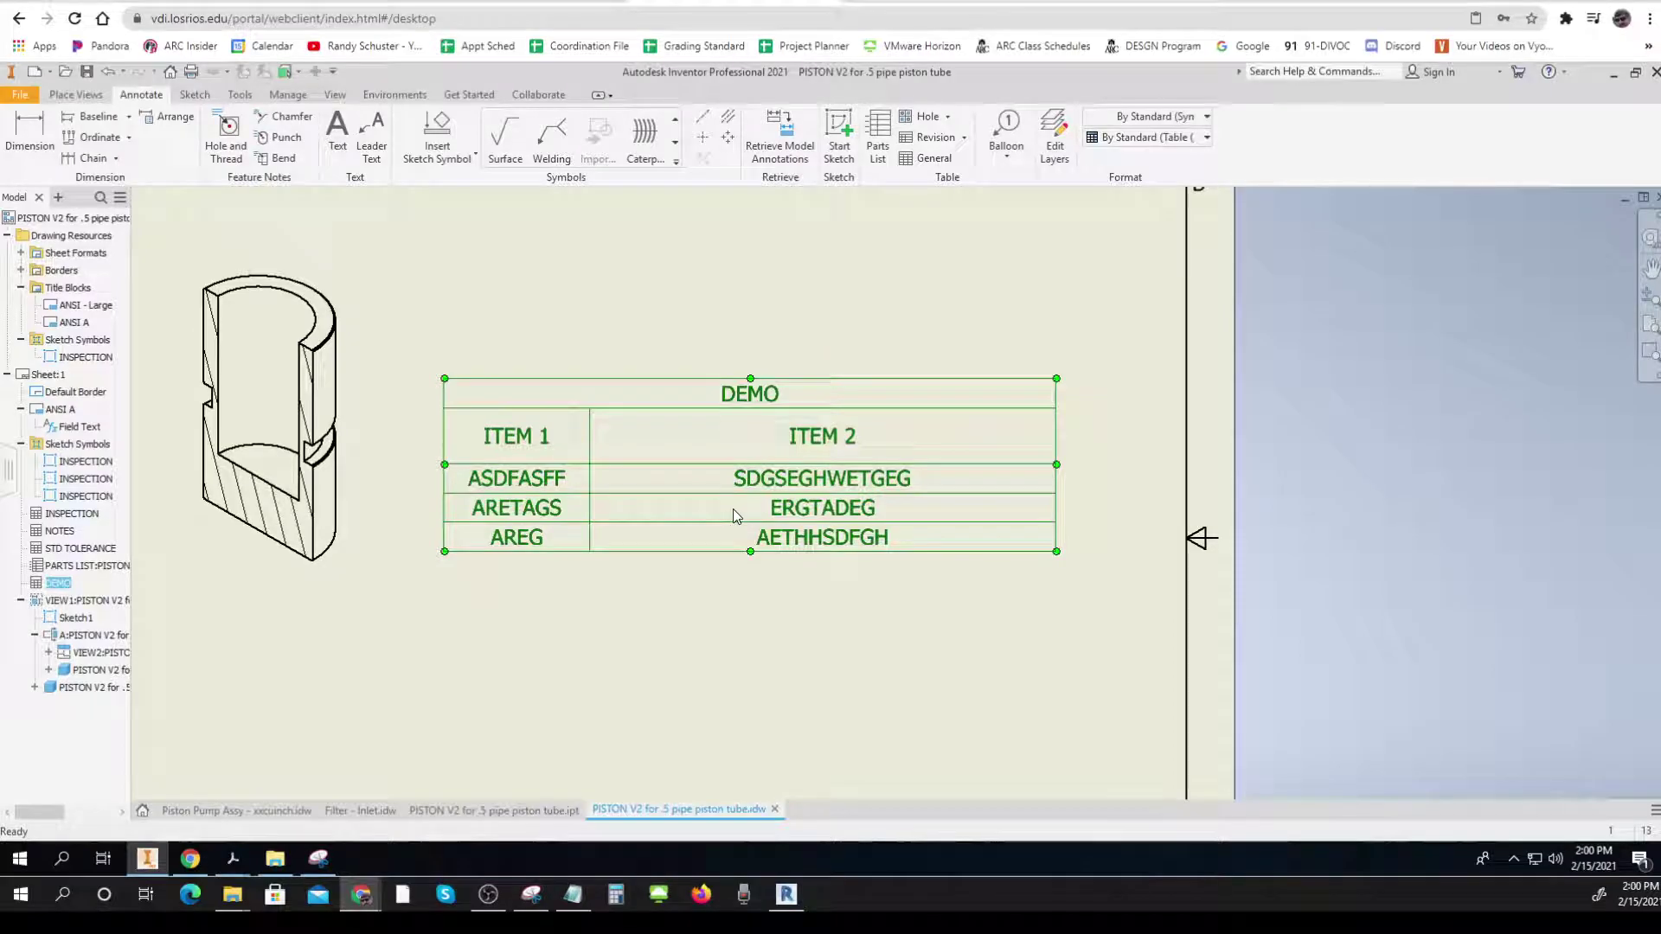
{"action": "left_click", "coordinate": [703, 662]}
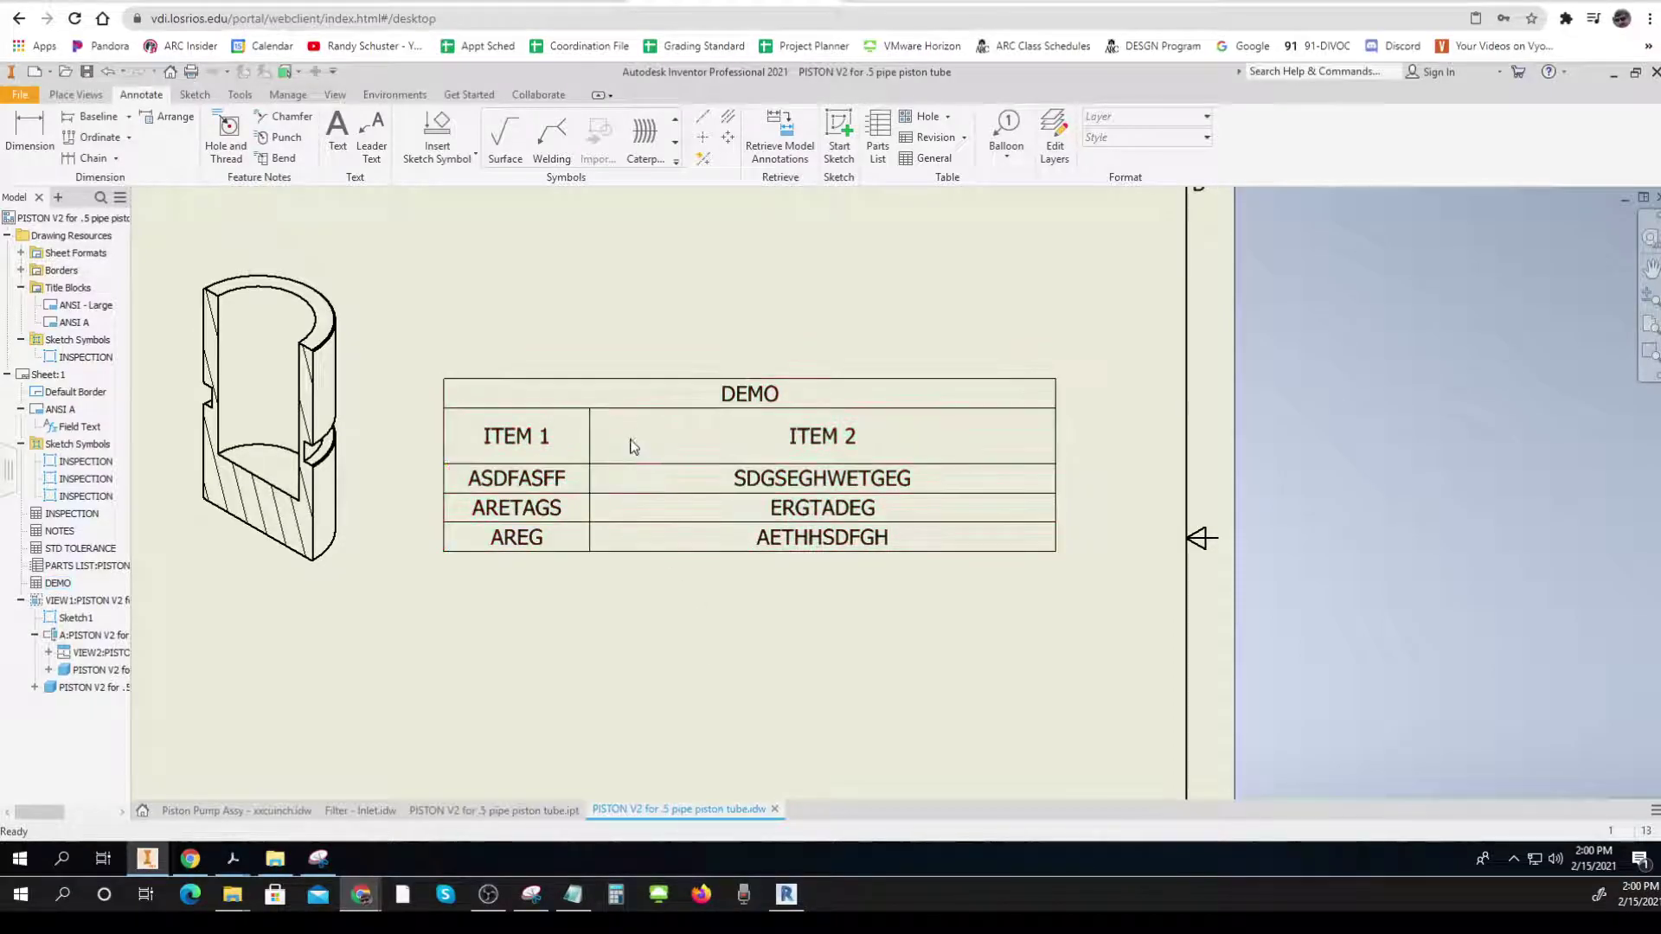
Delete the DEMO table from the drawing sheet
{"action": "scroll", "coordinate": [644, 623], "scroll_direction": "down", "scroll_amount": 5}
{"action": "scroll", "coordinate": [648, 626], "scroll_direction": "up", "scroll_amount": 5}
{"action": "scroll", "coordinate": [432, 597], "scroll_direction": "down", "scroll_amount": 1}
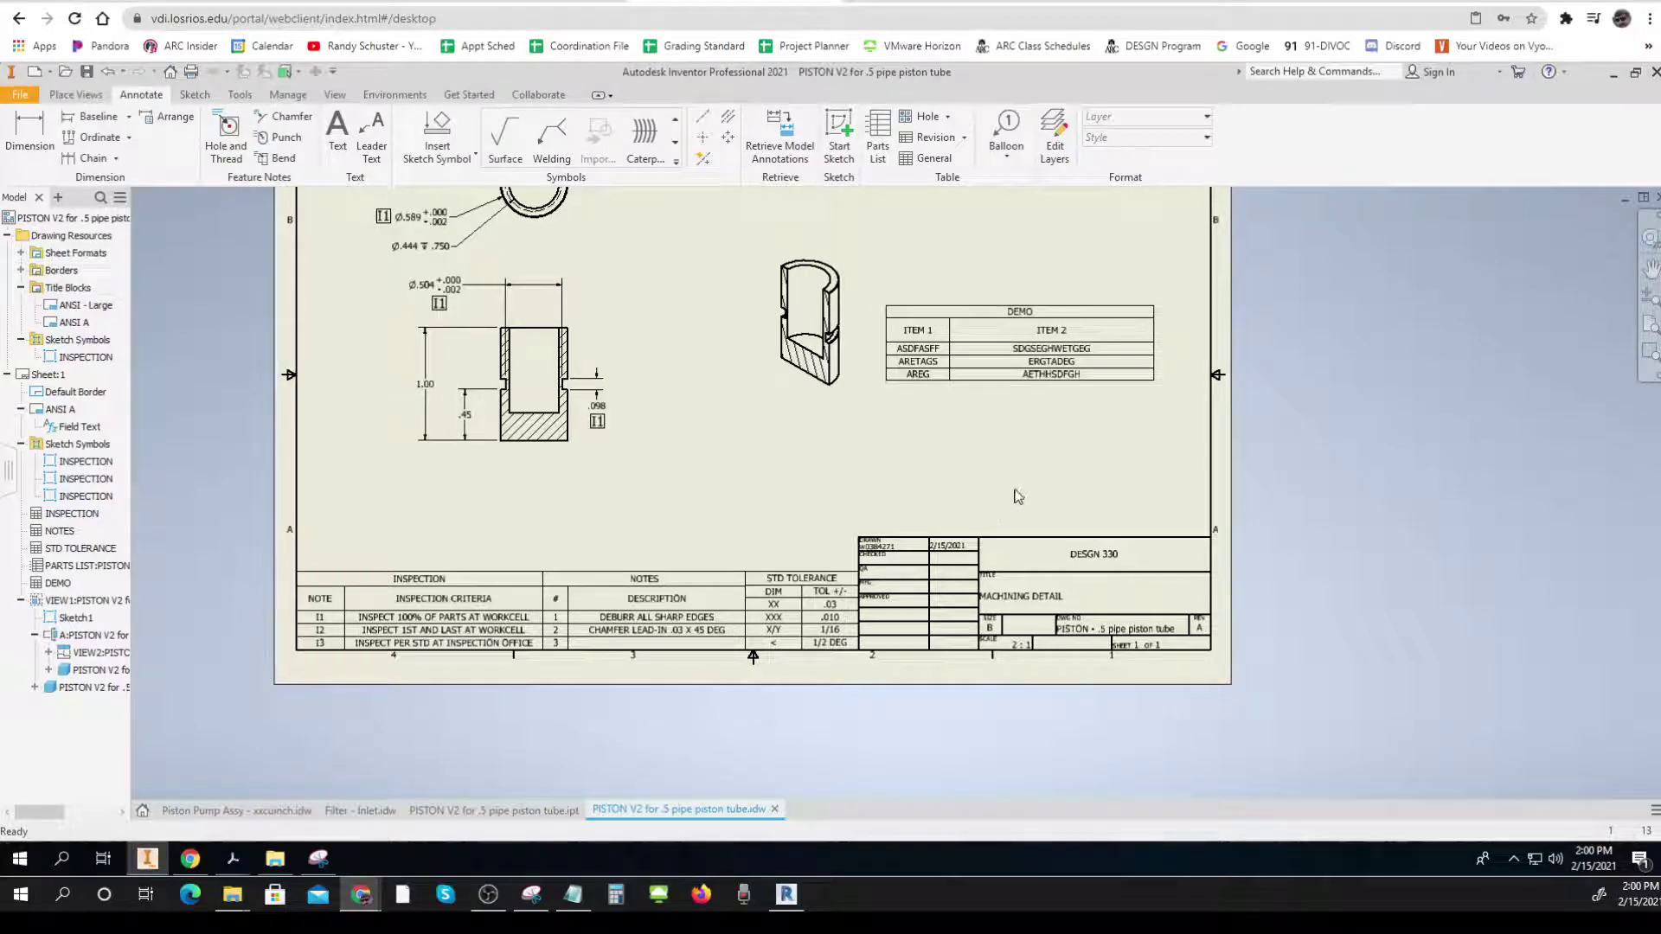
{"action": "middle_click_drag", "start_coordinate": [1003, 529], "coordinate": [909, 694]}
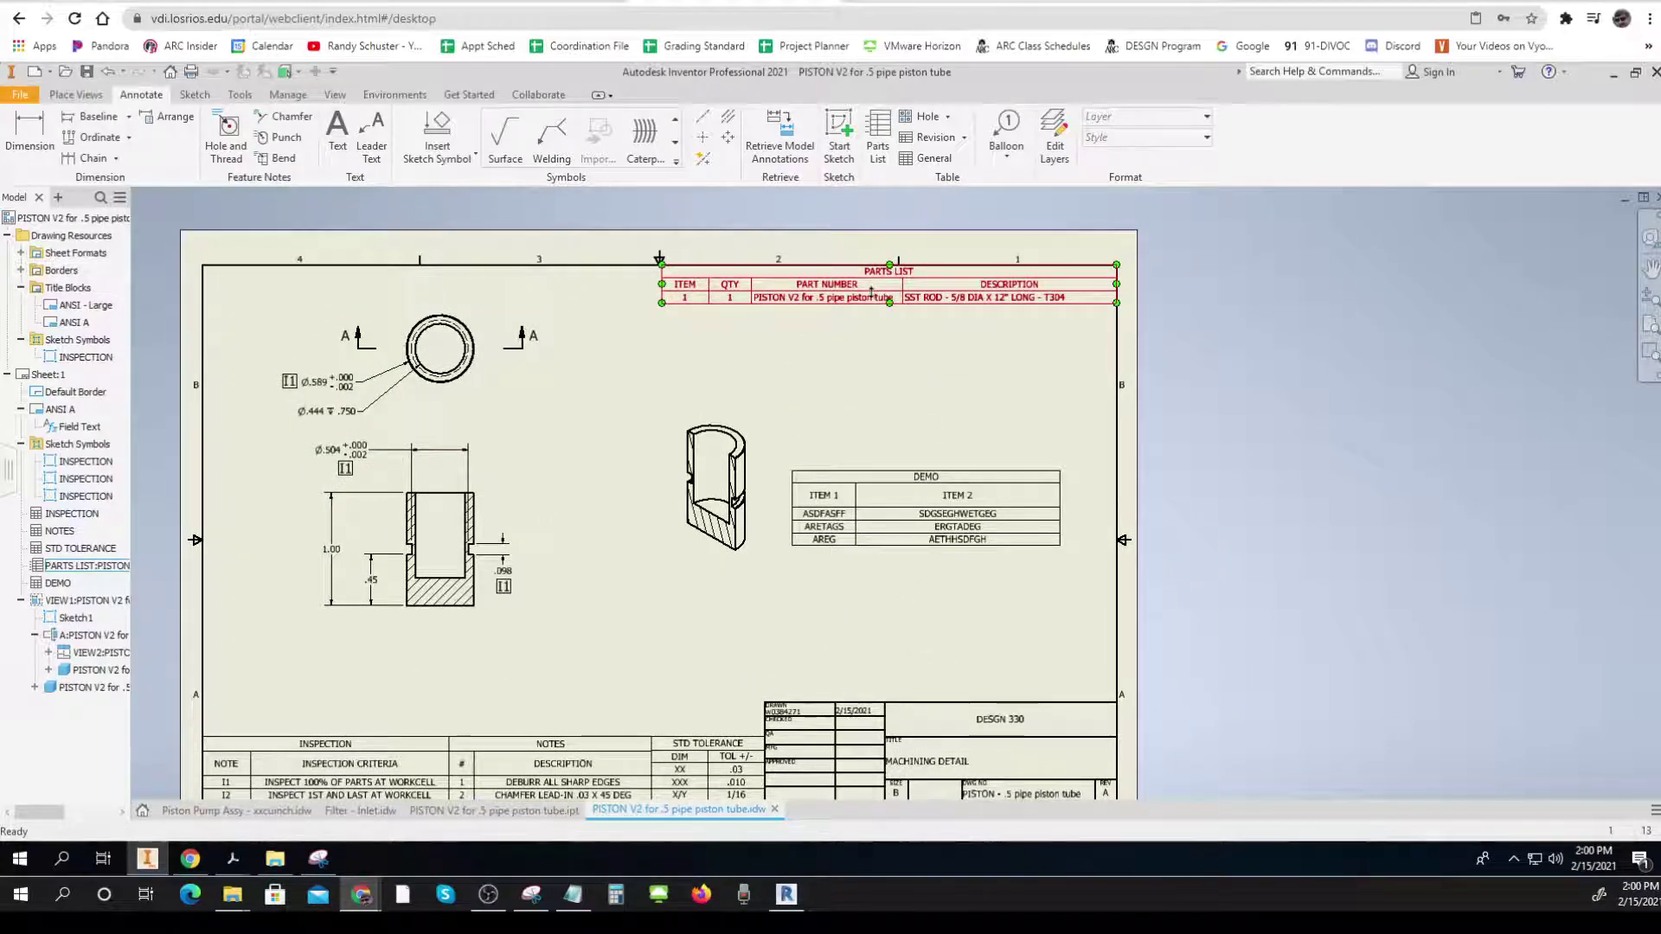
{"action": "left_click", "coordinate": [937, 478]}
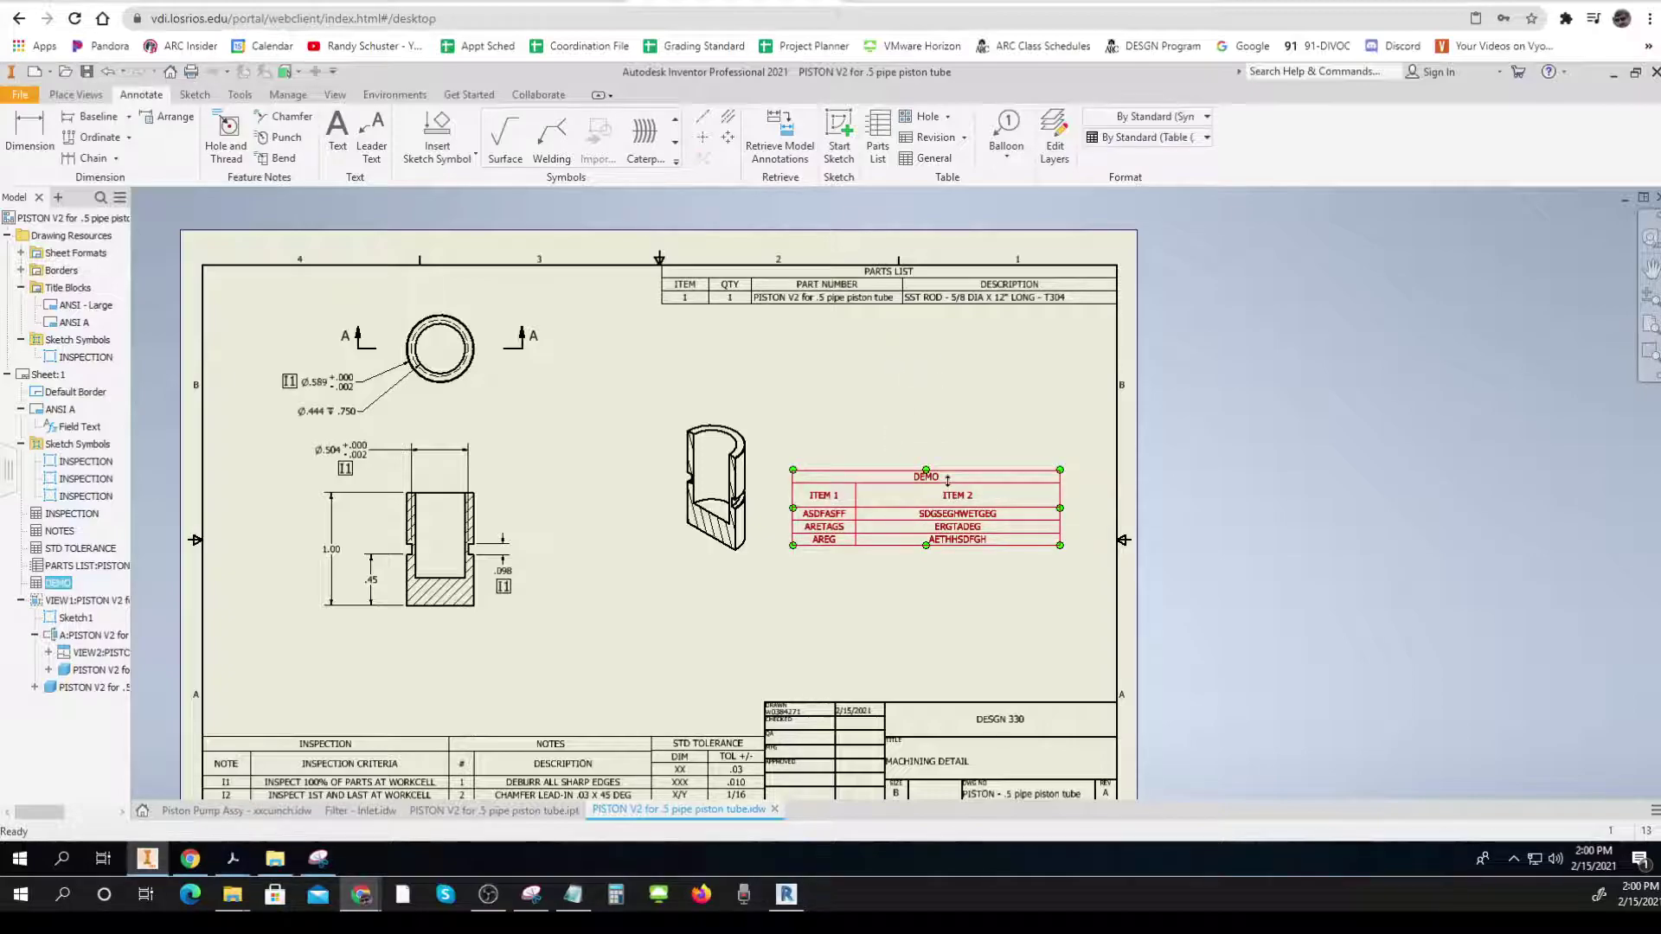
{"action": "key", "text": "Delete"}
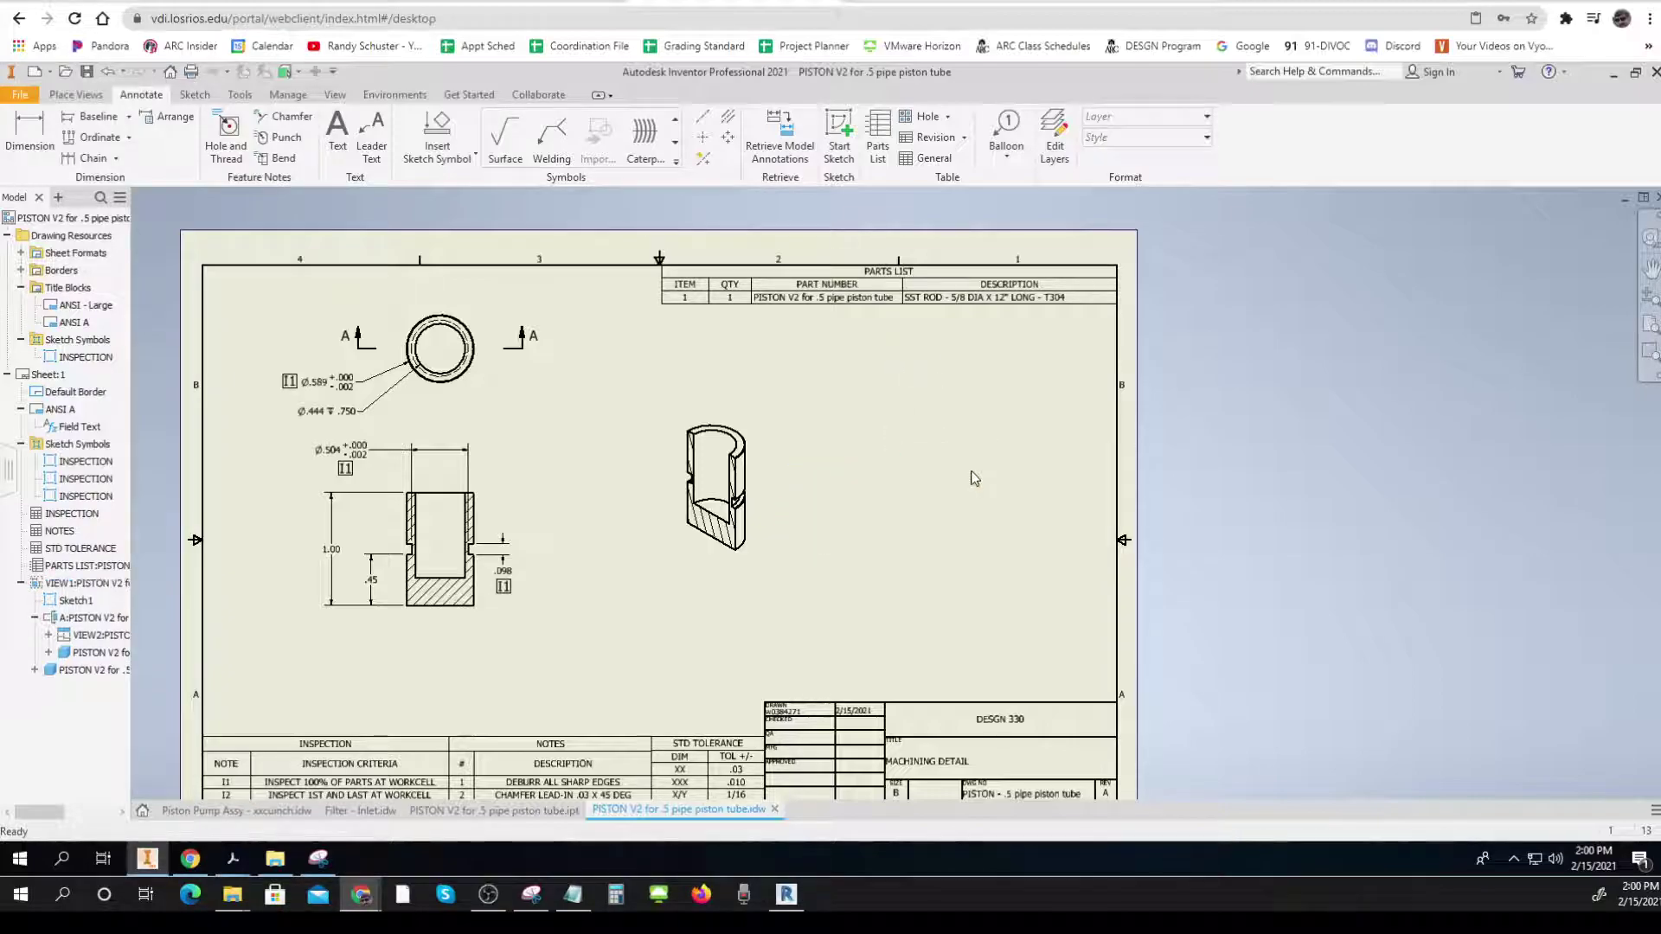
{"action": "left_click", "coordinate": [881, 144]}
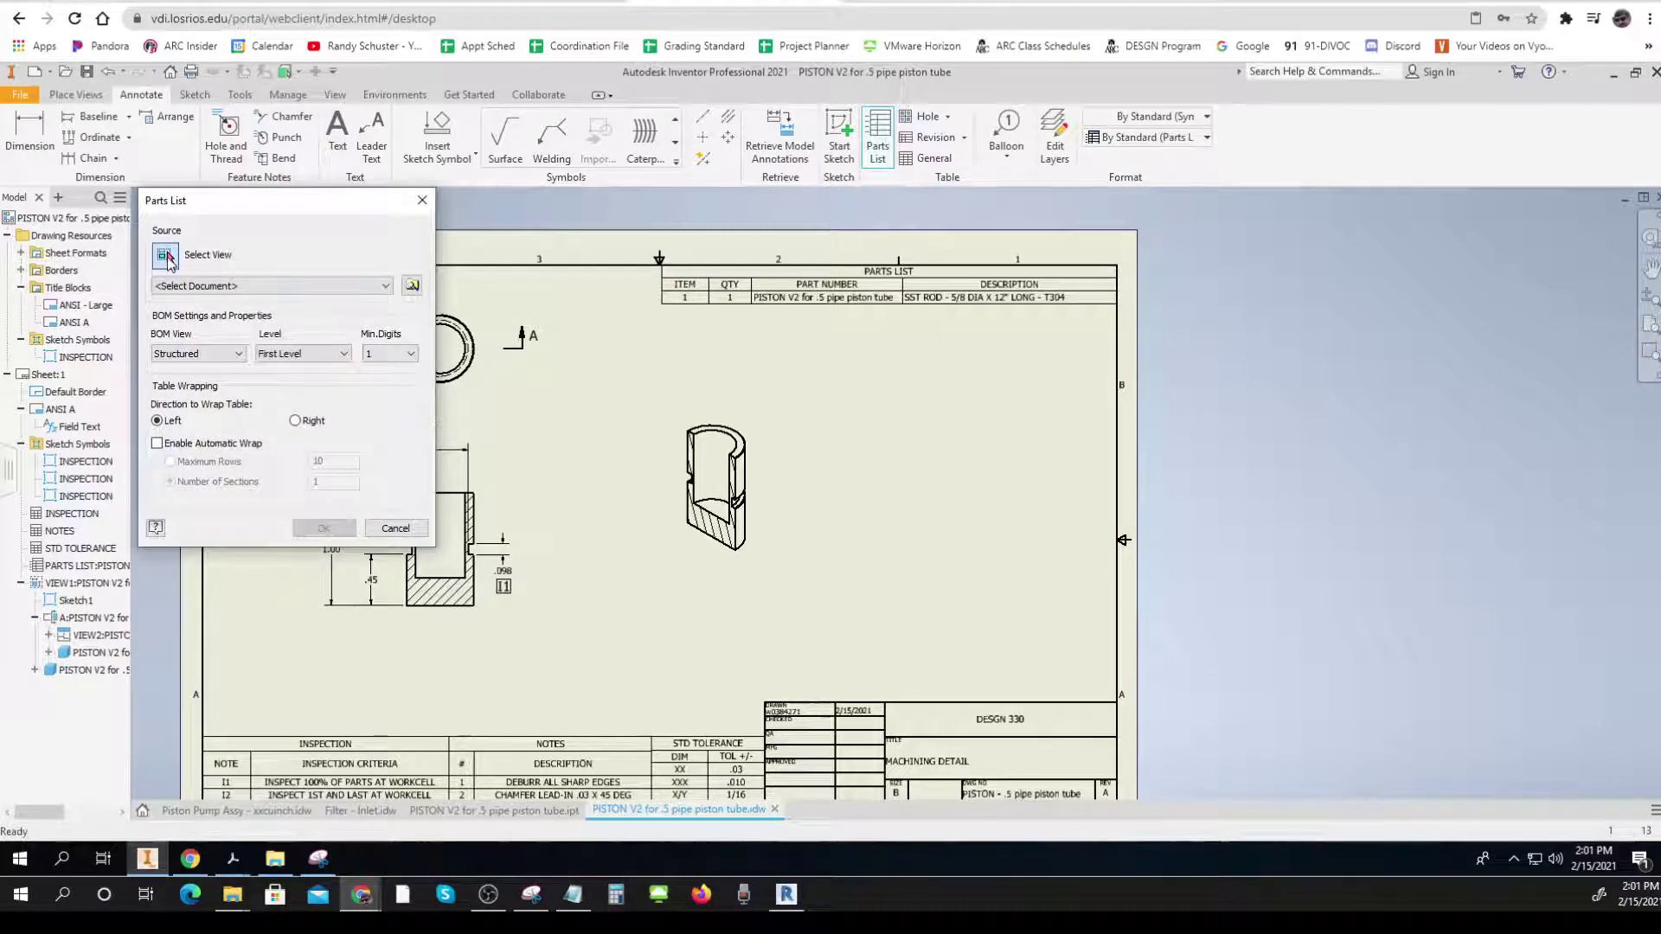
Create a parts list from the drawing view and place it below the existing one
{"action": "left_click", "coordinate": [482, 382]}
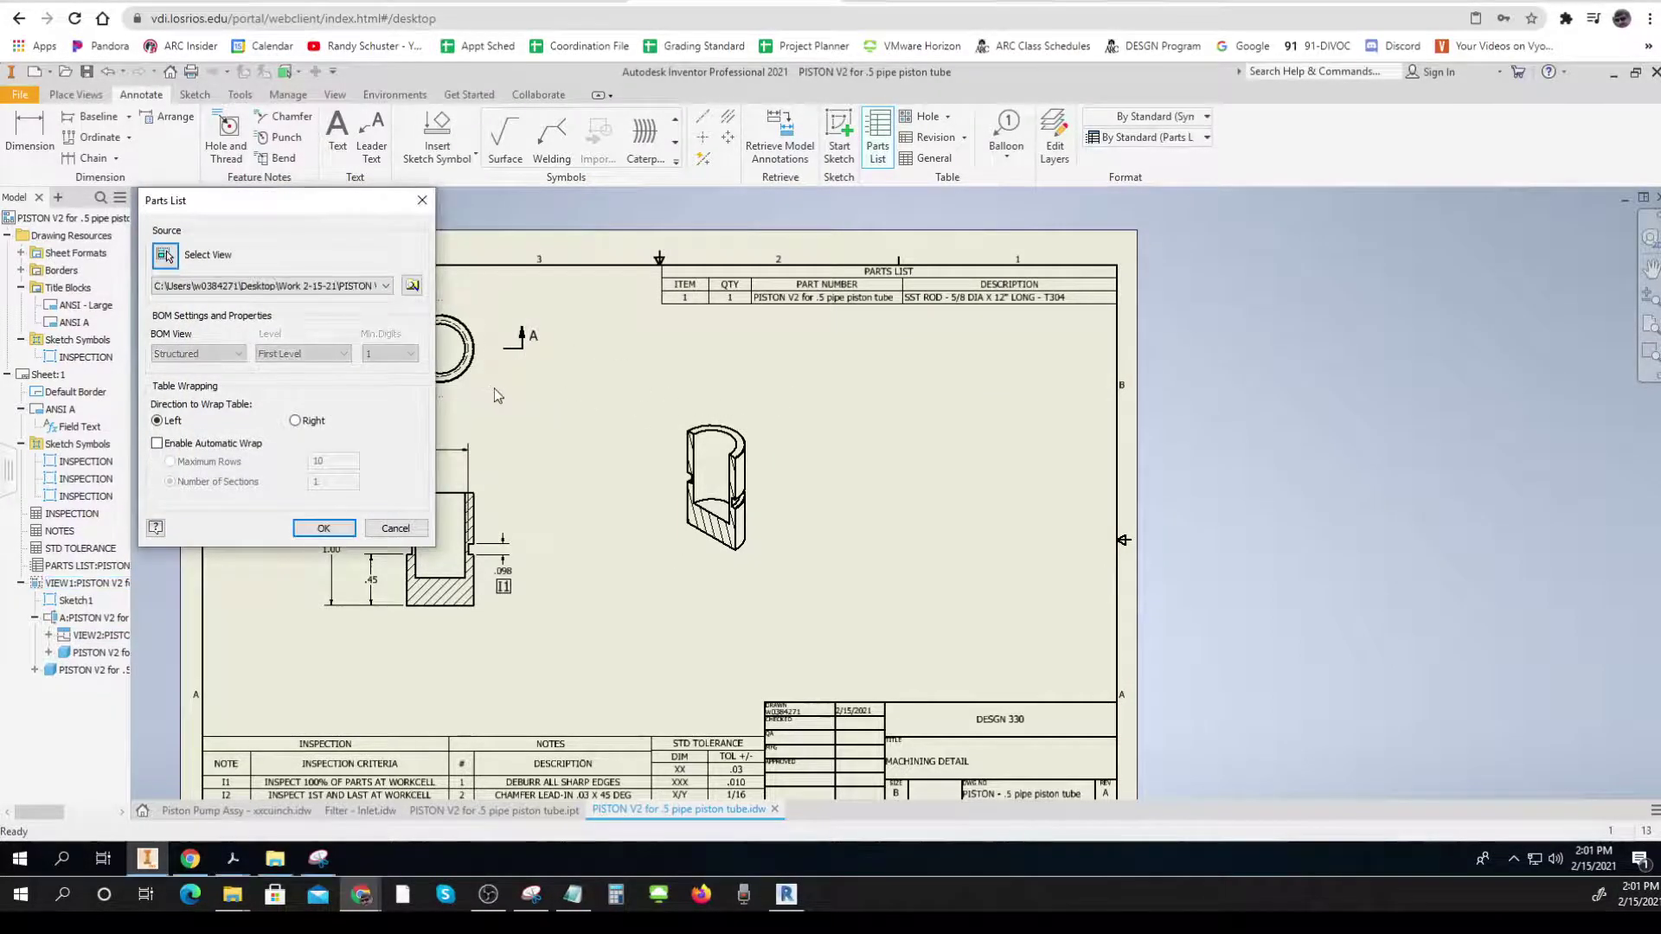
{"action": "left_click", "coordinate": [324, 530]}
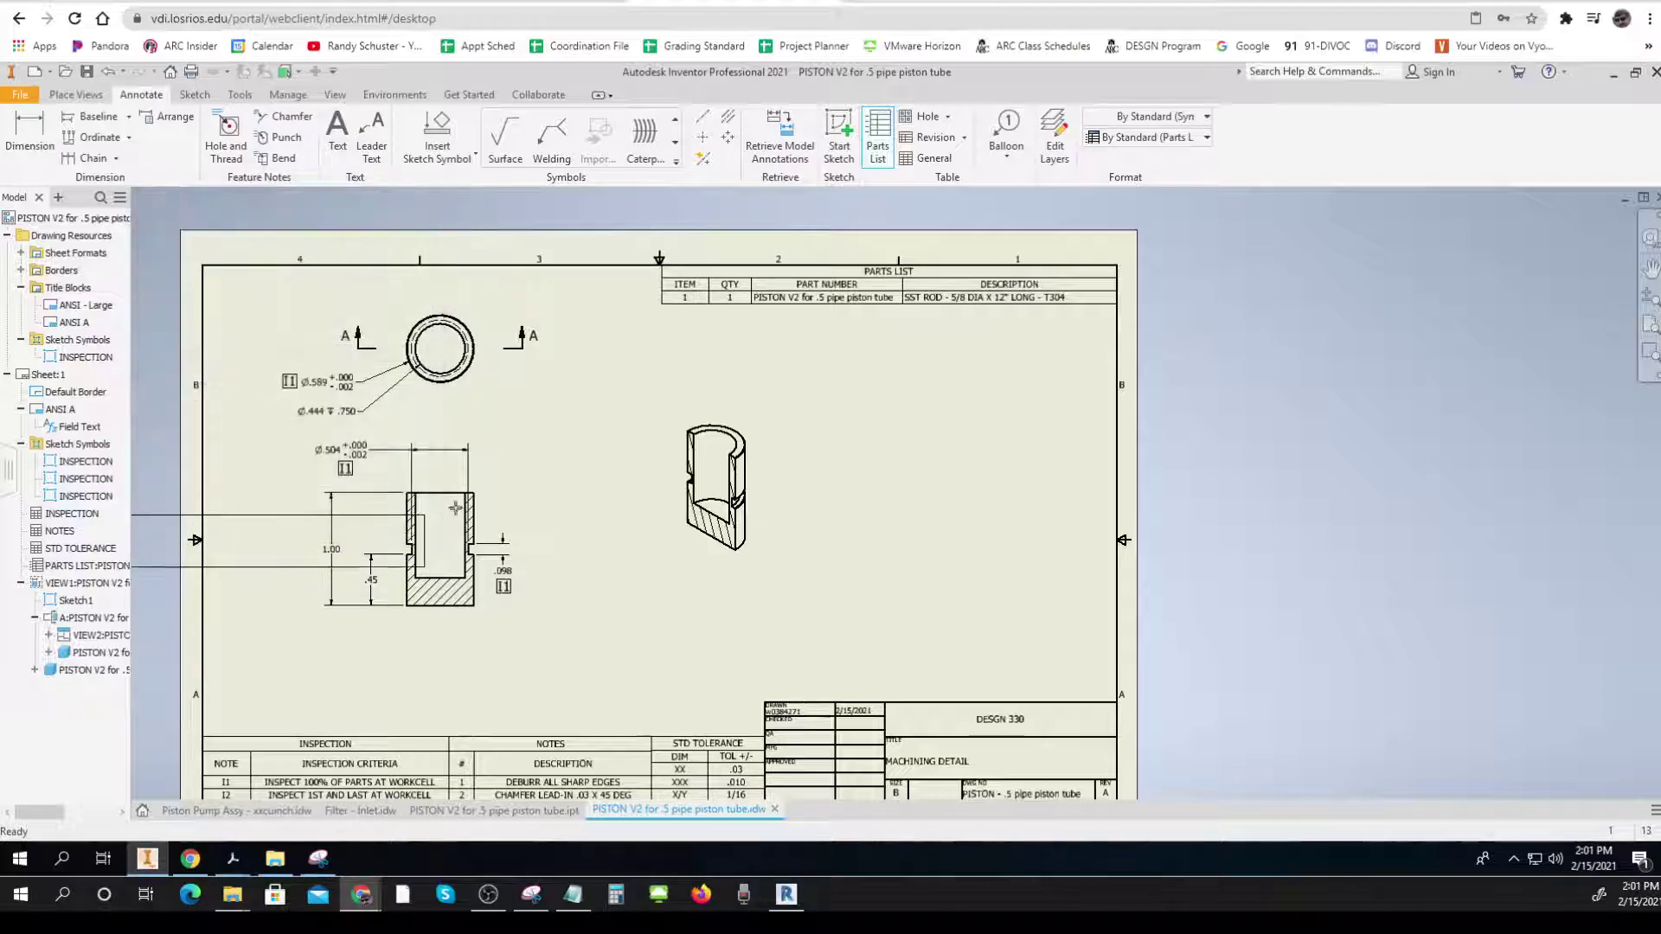
{"action": "left_click", "coordinate": [1115, 344]}
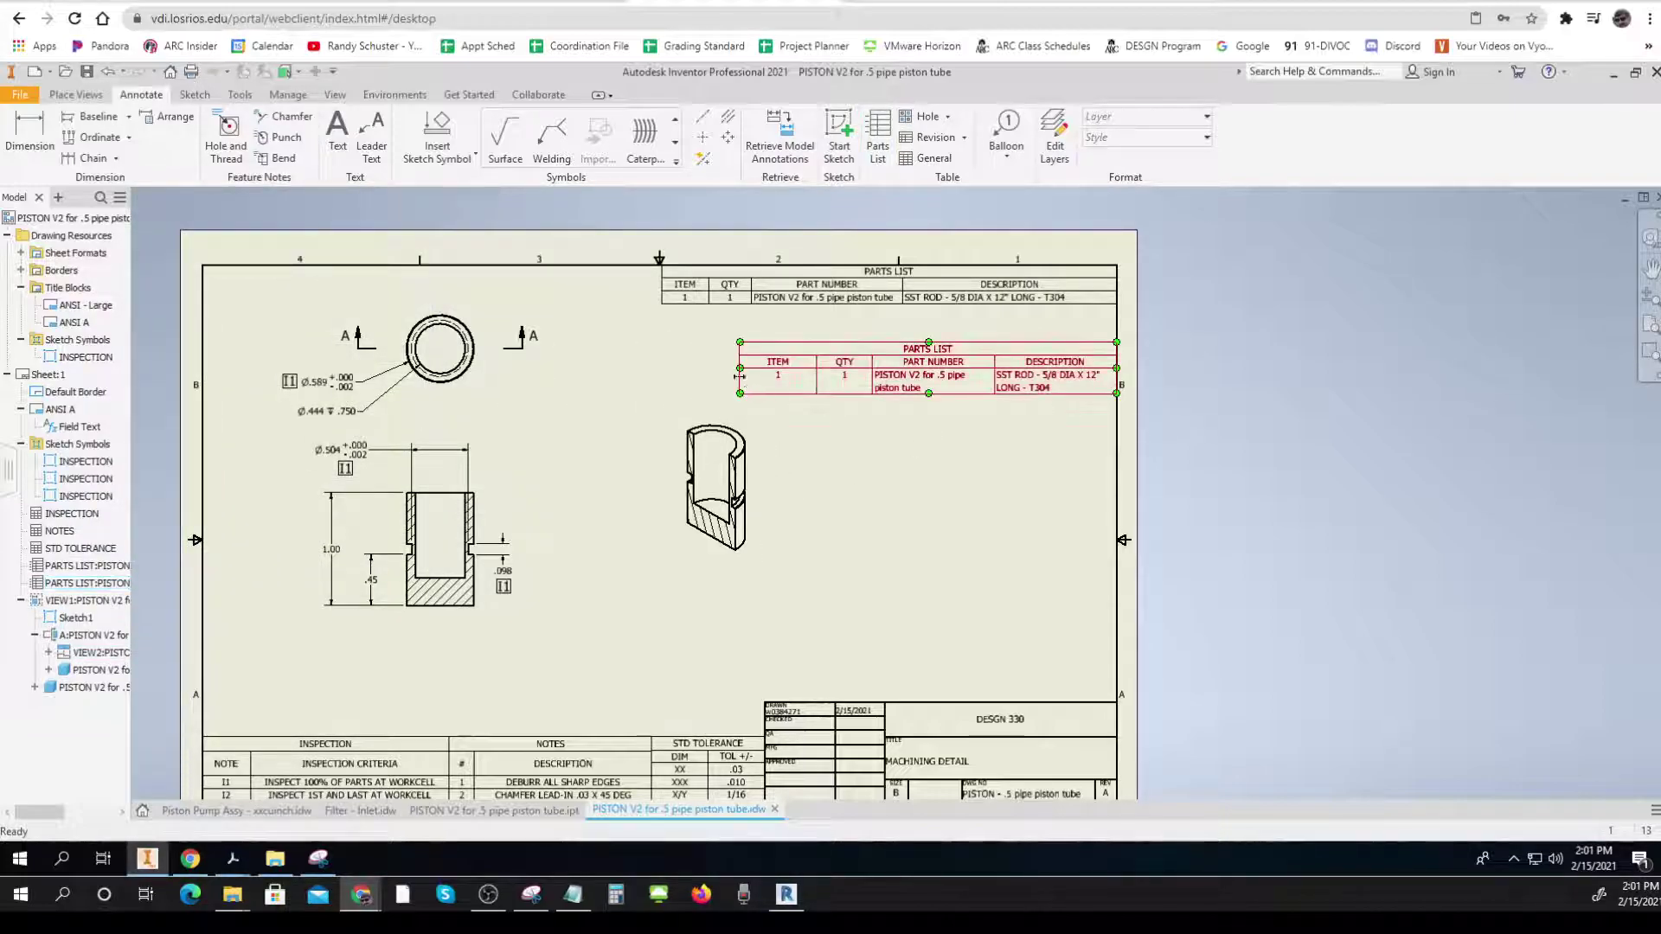
Resize the new parts list's columns so DESCRIPTION fits on one line
{"action": "left_click_drag", "start_coordinate": [739, 376], "coordinate": [699, 359]}
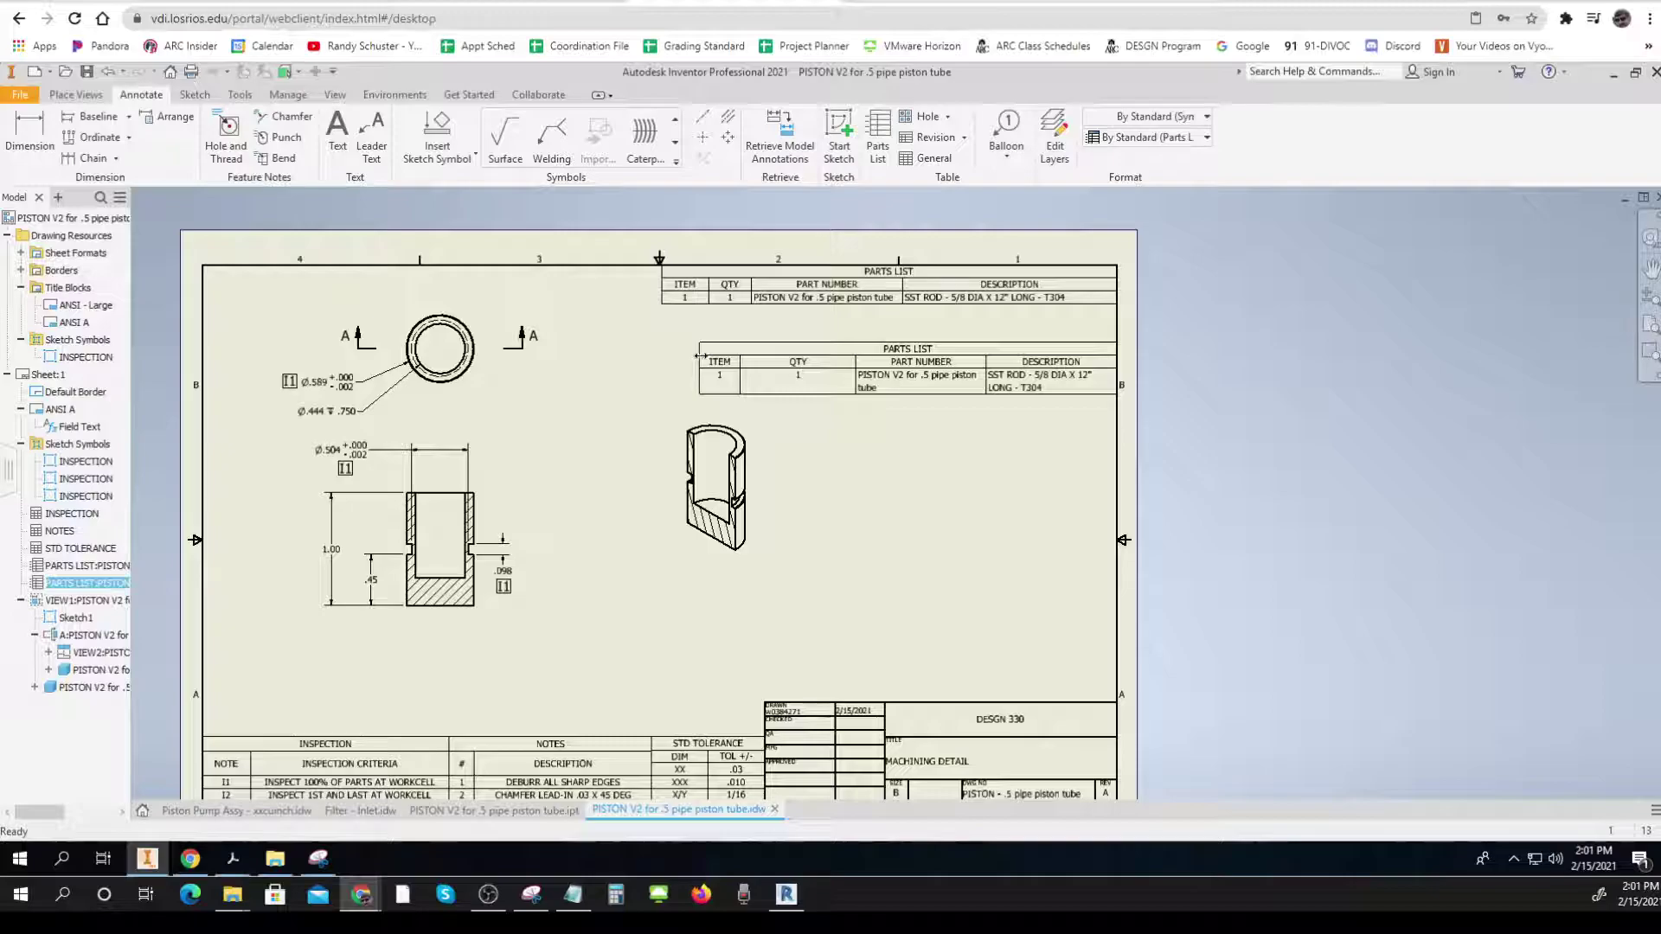
{"action": "left_click_drag", "start_coordinate": [854, 364], "coordinate": [798, 363]}
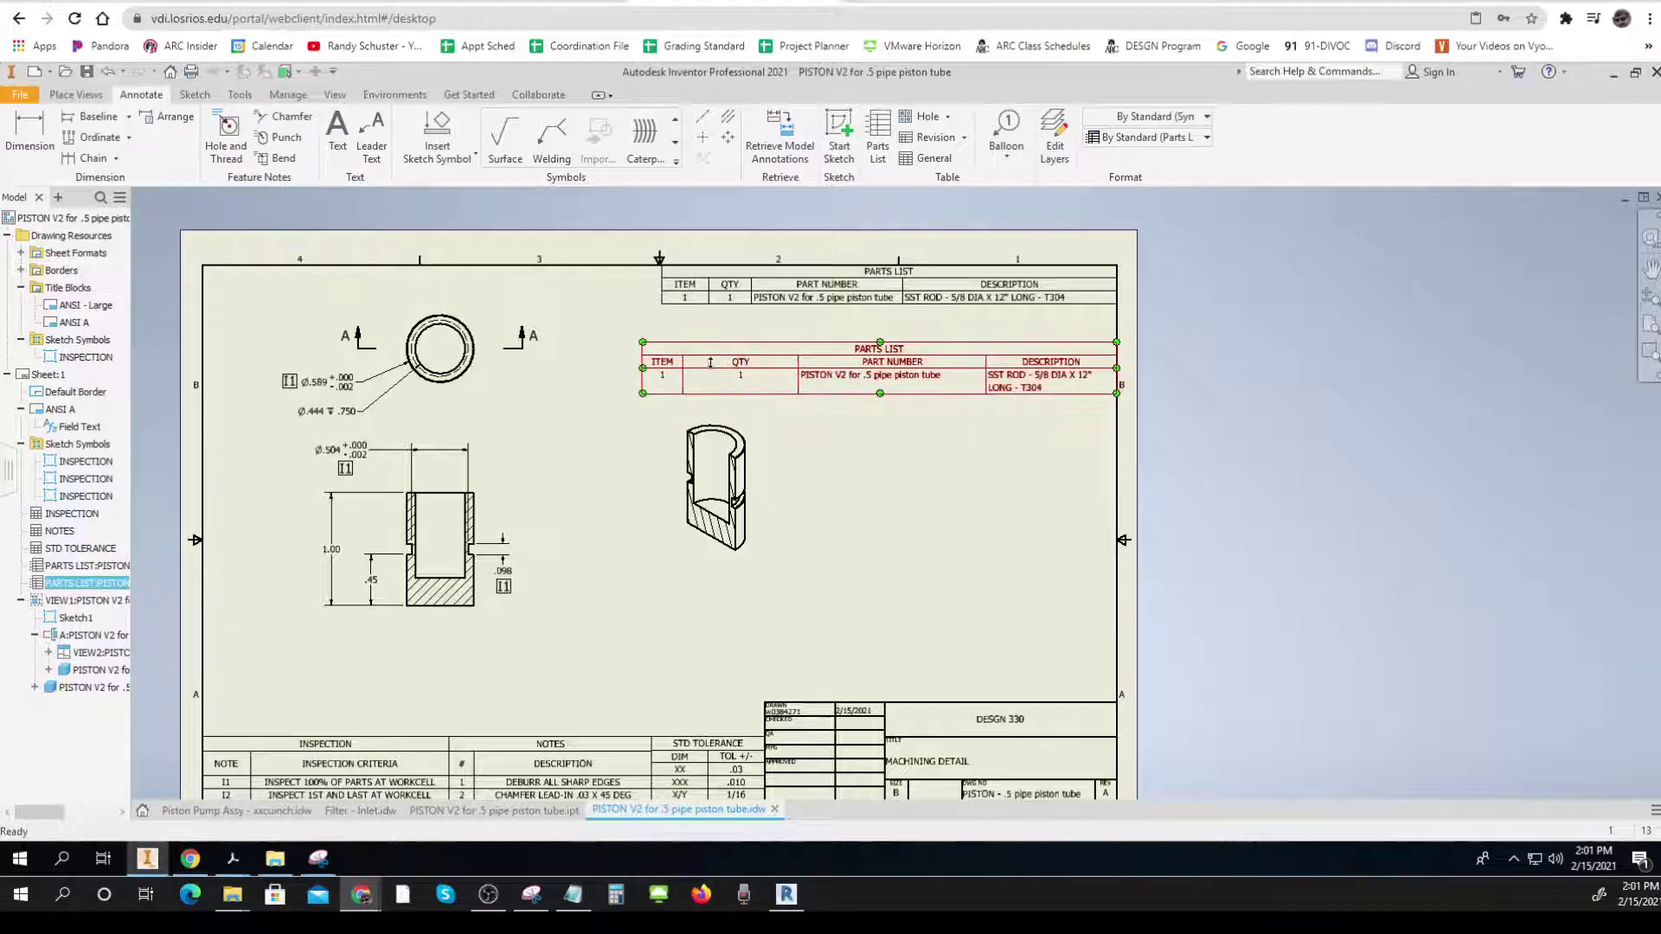
{"action": "left_click_drag", "start_coordinate": [683, 364], "coordinate": [786, 359]}
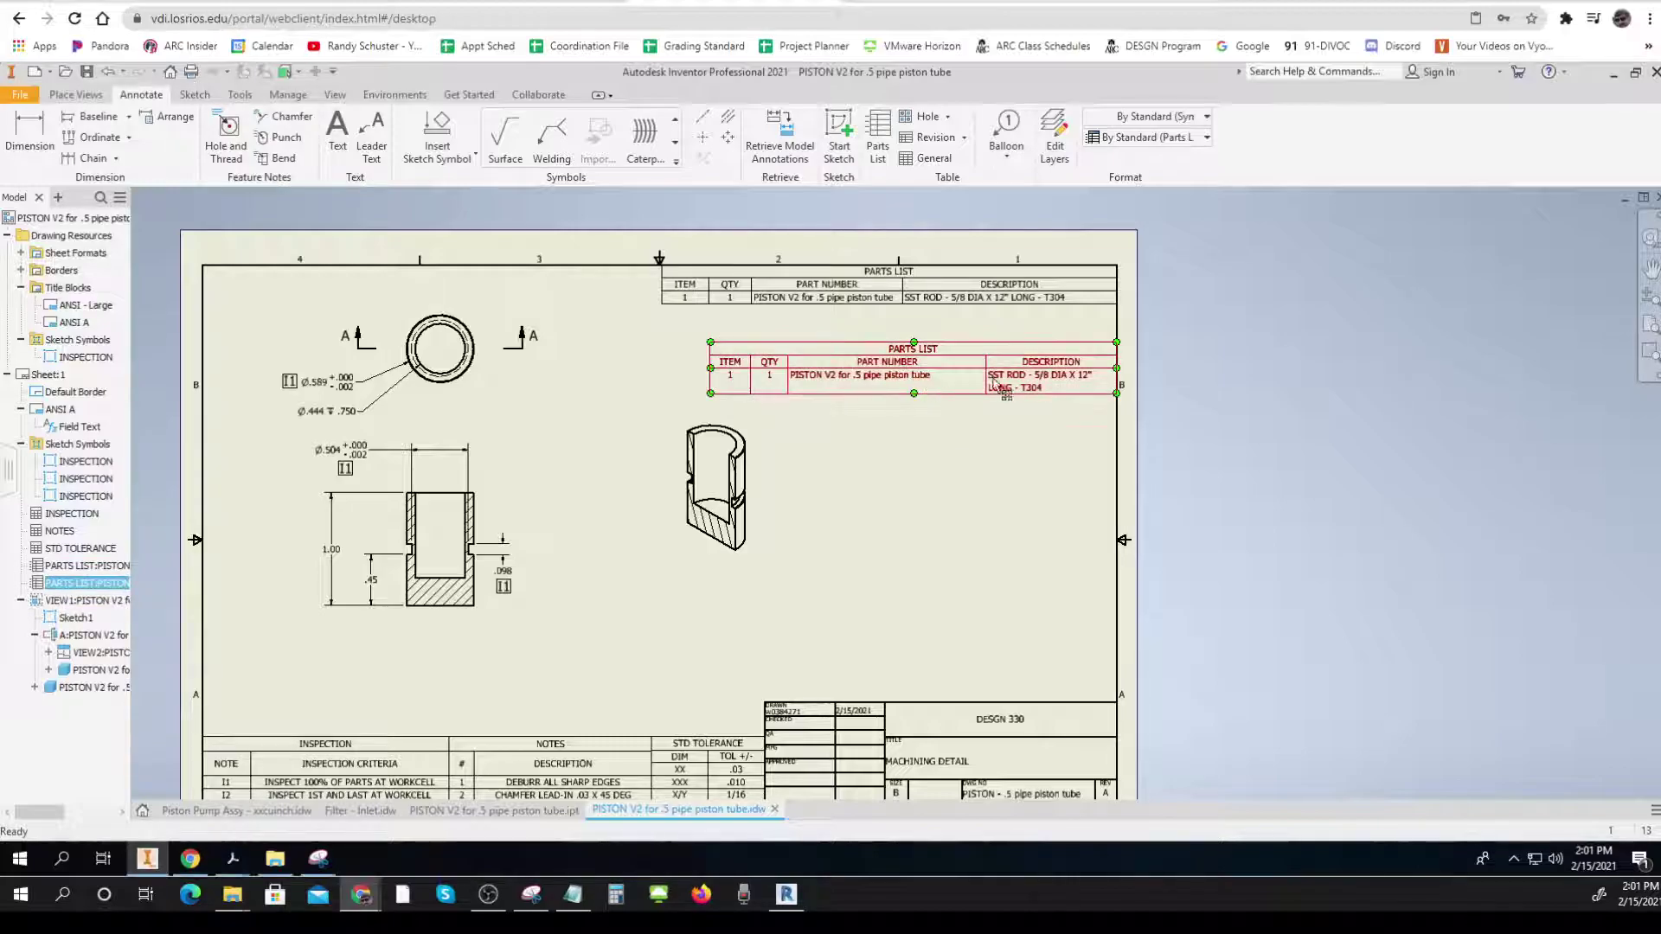
{"action": "left_click_drag", "start_coordinate": [983, 360], "coordinate": [930, 362]}
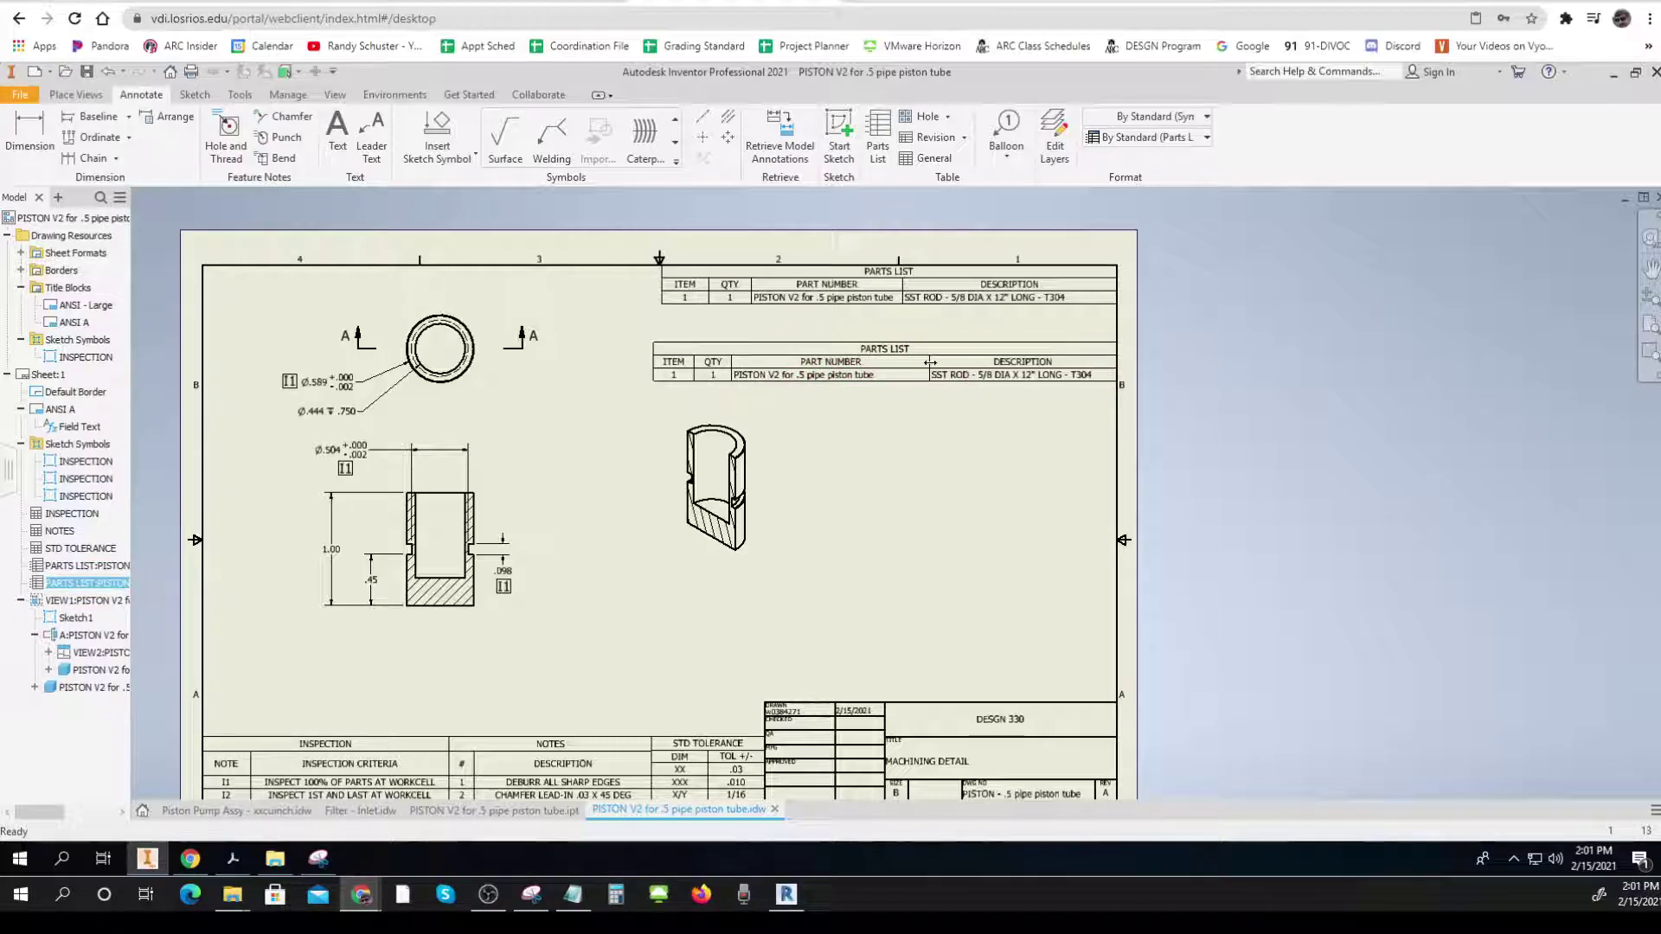
Copy the original parts list and check the NOTES table's options
{"action": "right_click", "coordinate": [919, 297]}
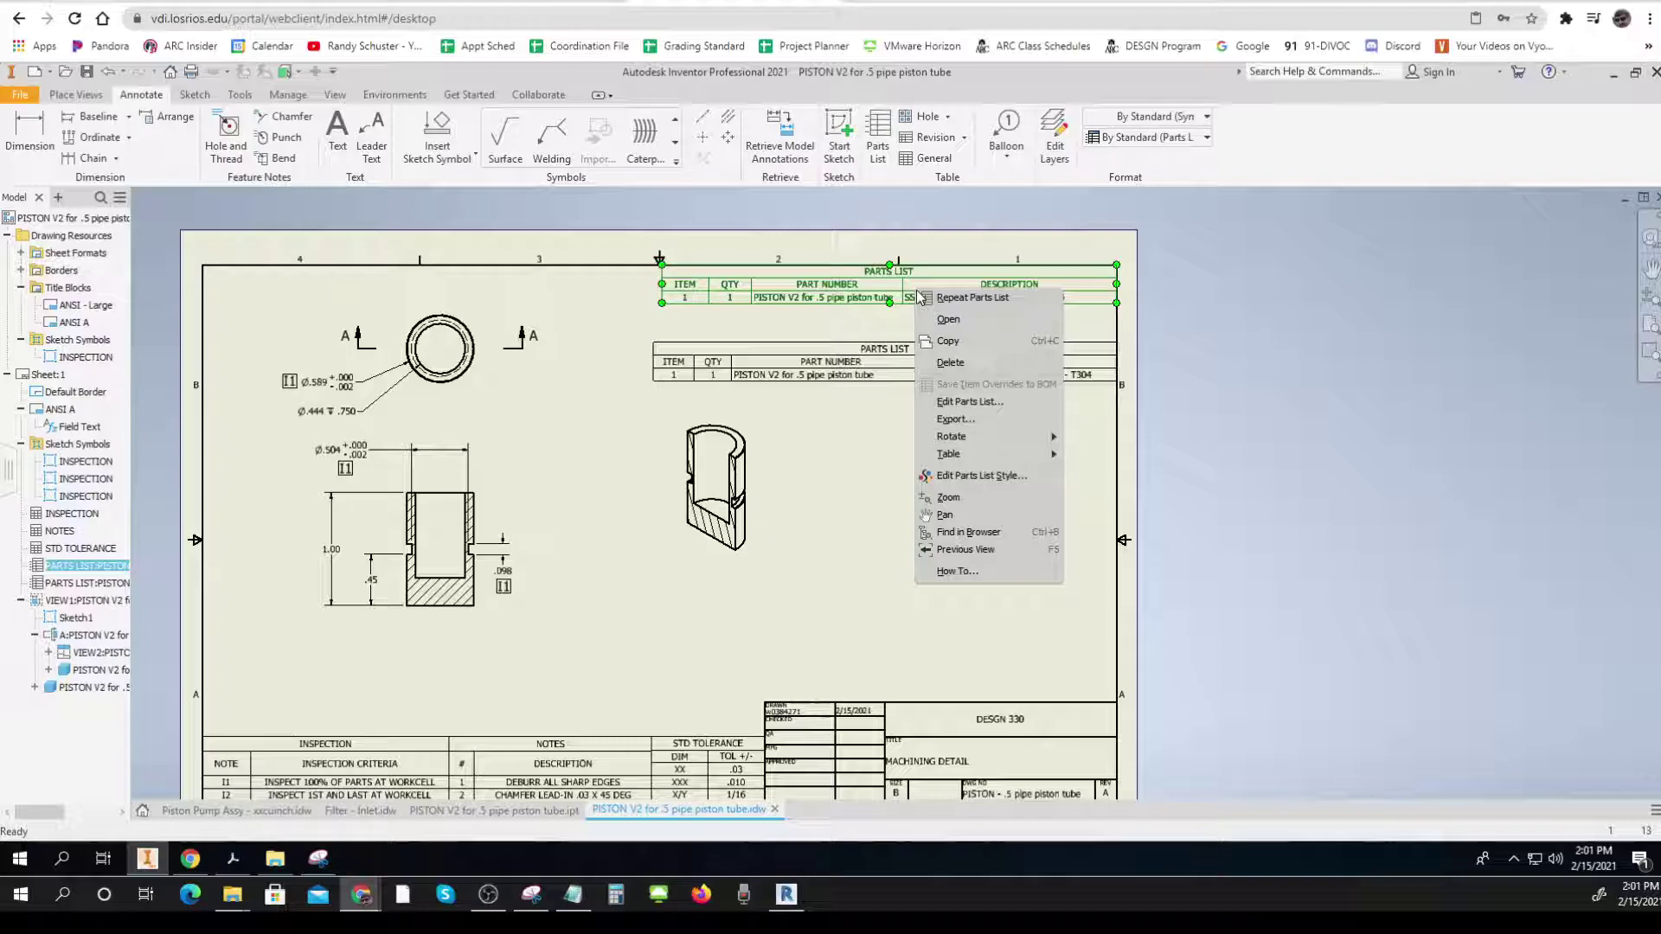
{"action": "left_click", "coordinate": [948, 341]}
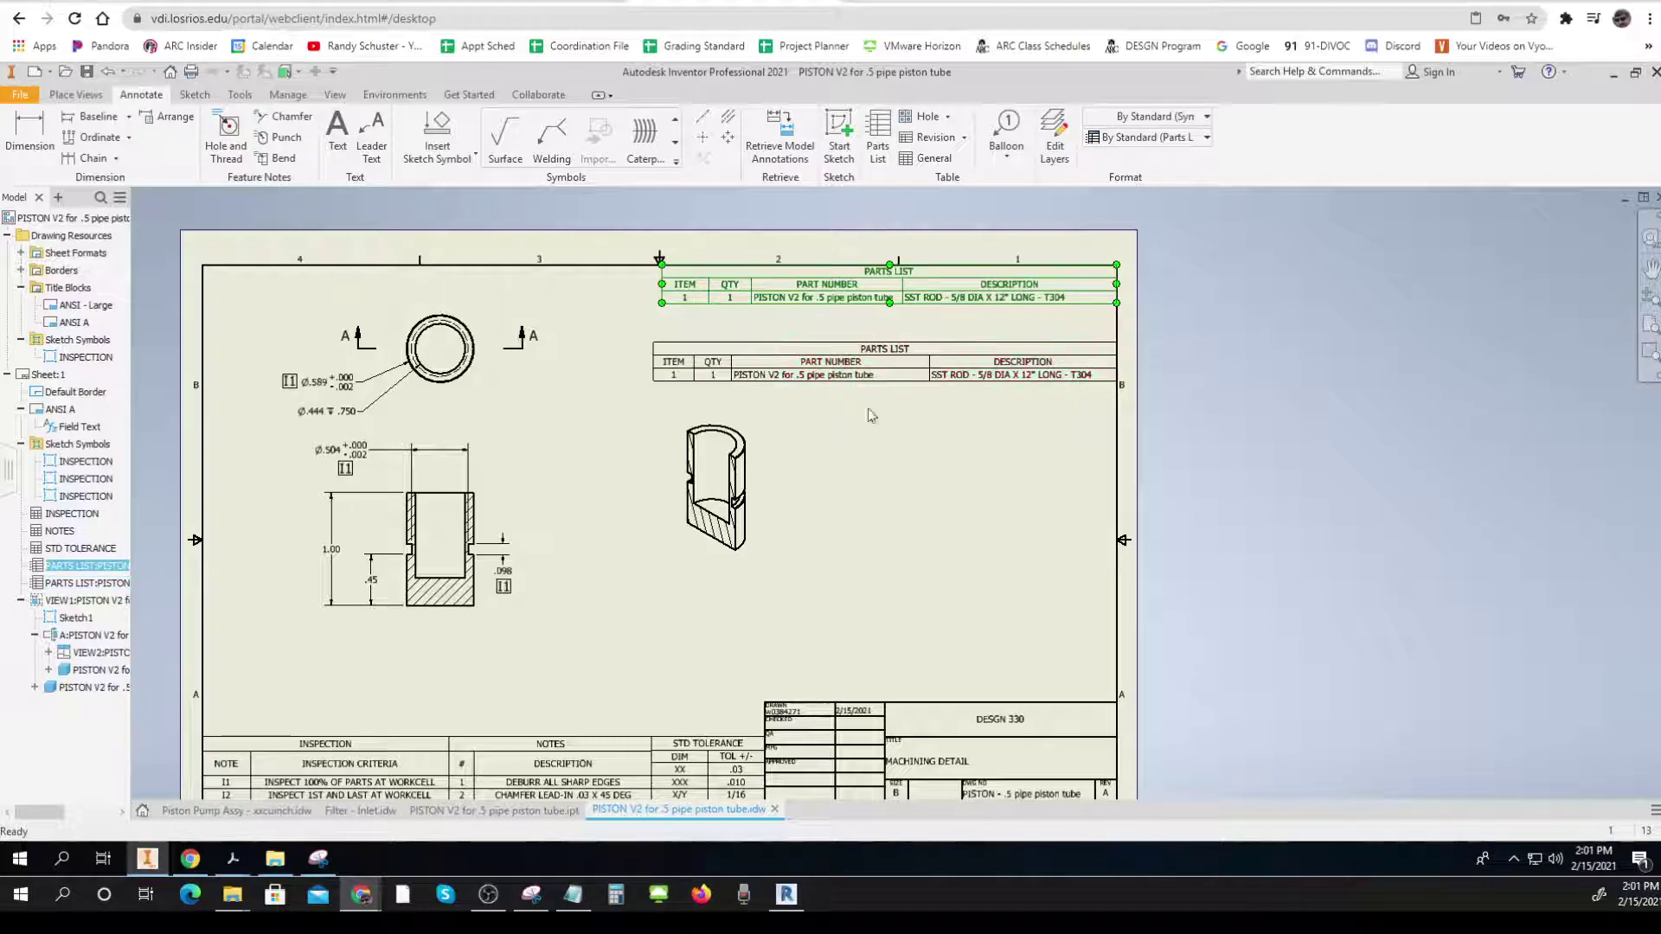
{"action": "left_click", "coordinate": [881, 510]}
{"action": "left_click", "coordinate": [554, 752]}
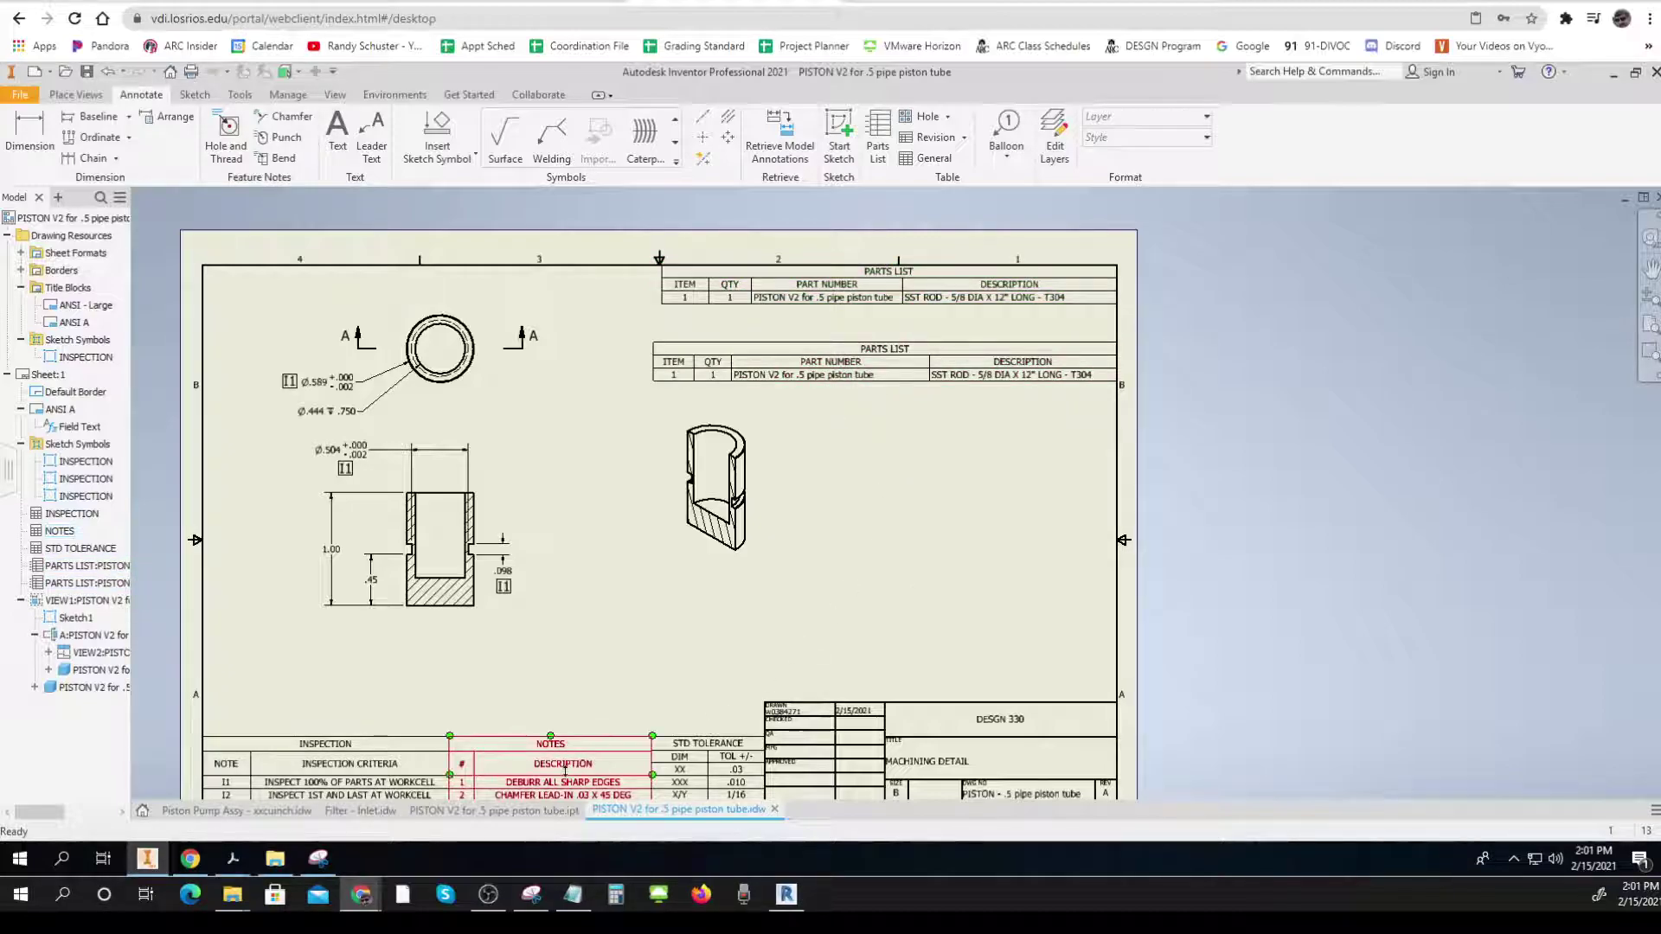
{"action": "right_click", "coordinate": [567, 752]}
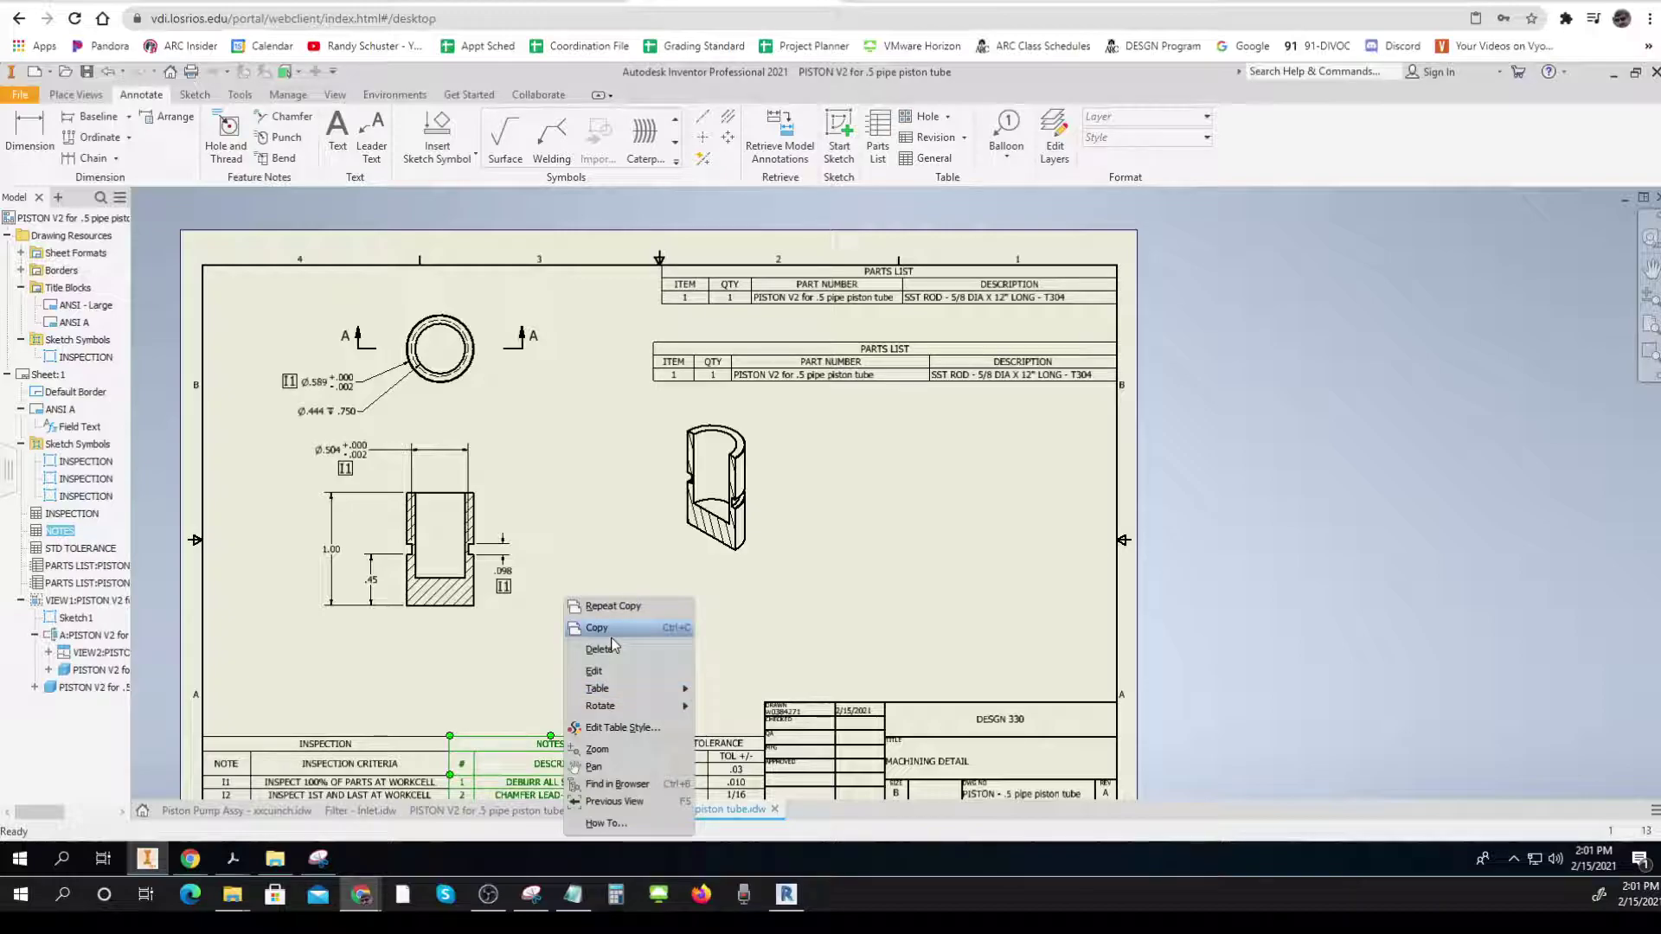
{"action": "left_click", "coordinate": [898, 624]}
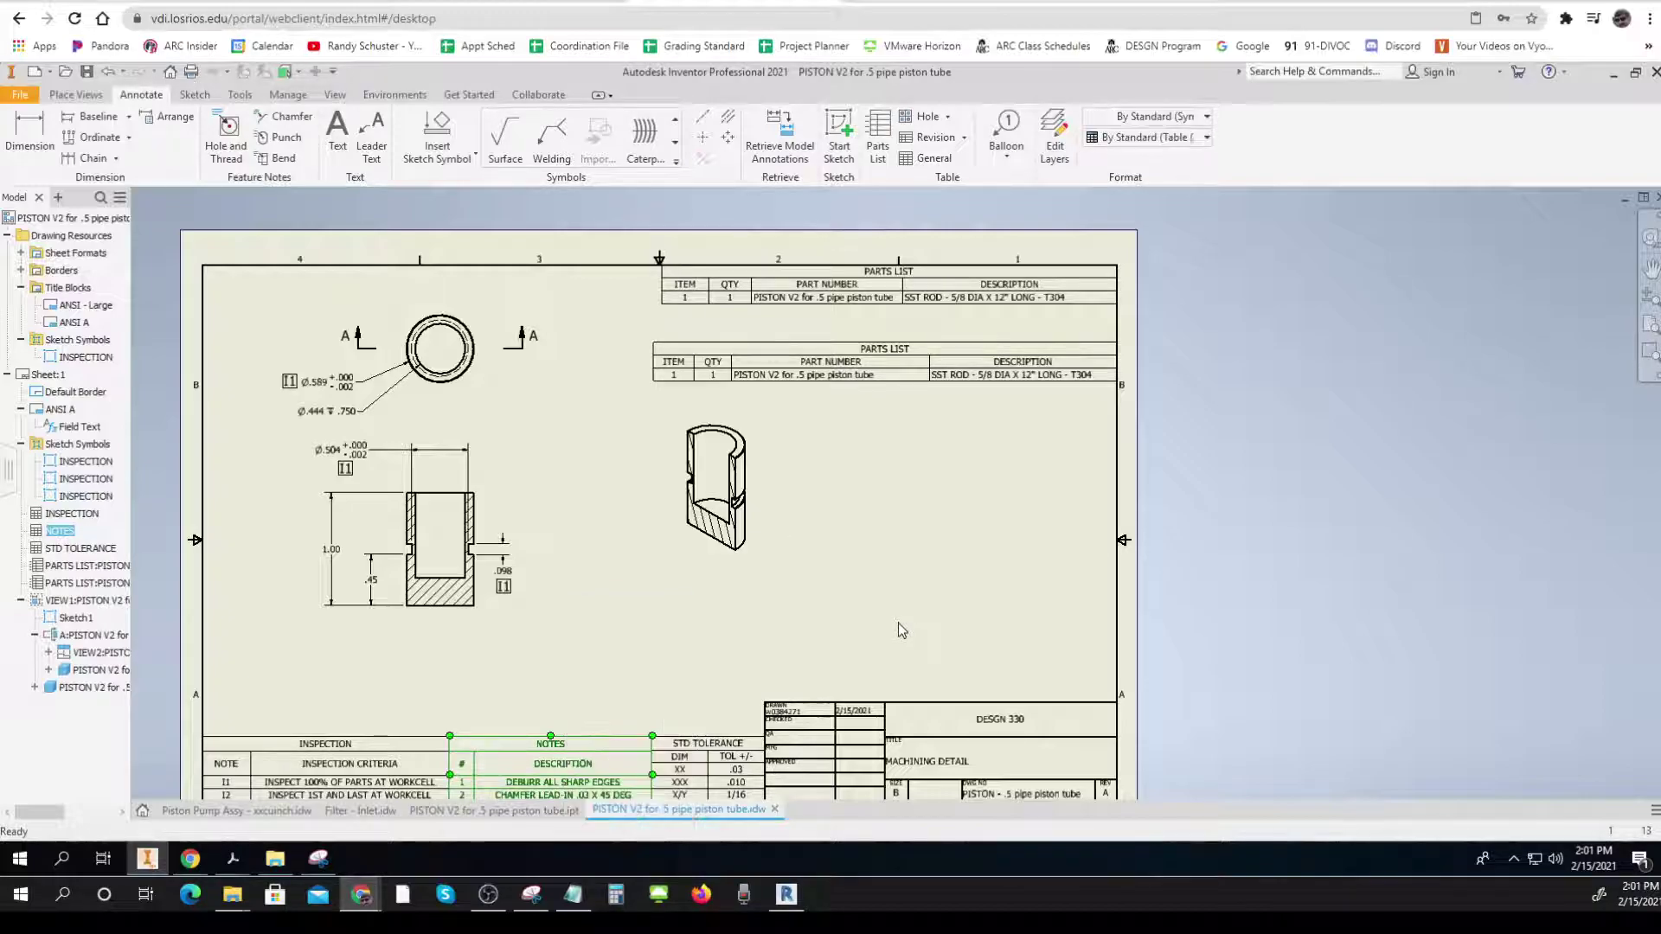
Review the second parts list in its editor, then delete it
{"action": "double_click", "coordinate": [1060, 380]}
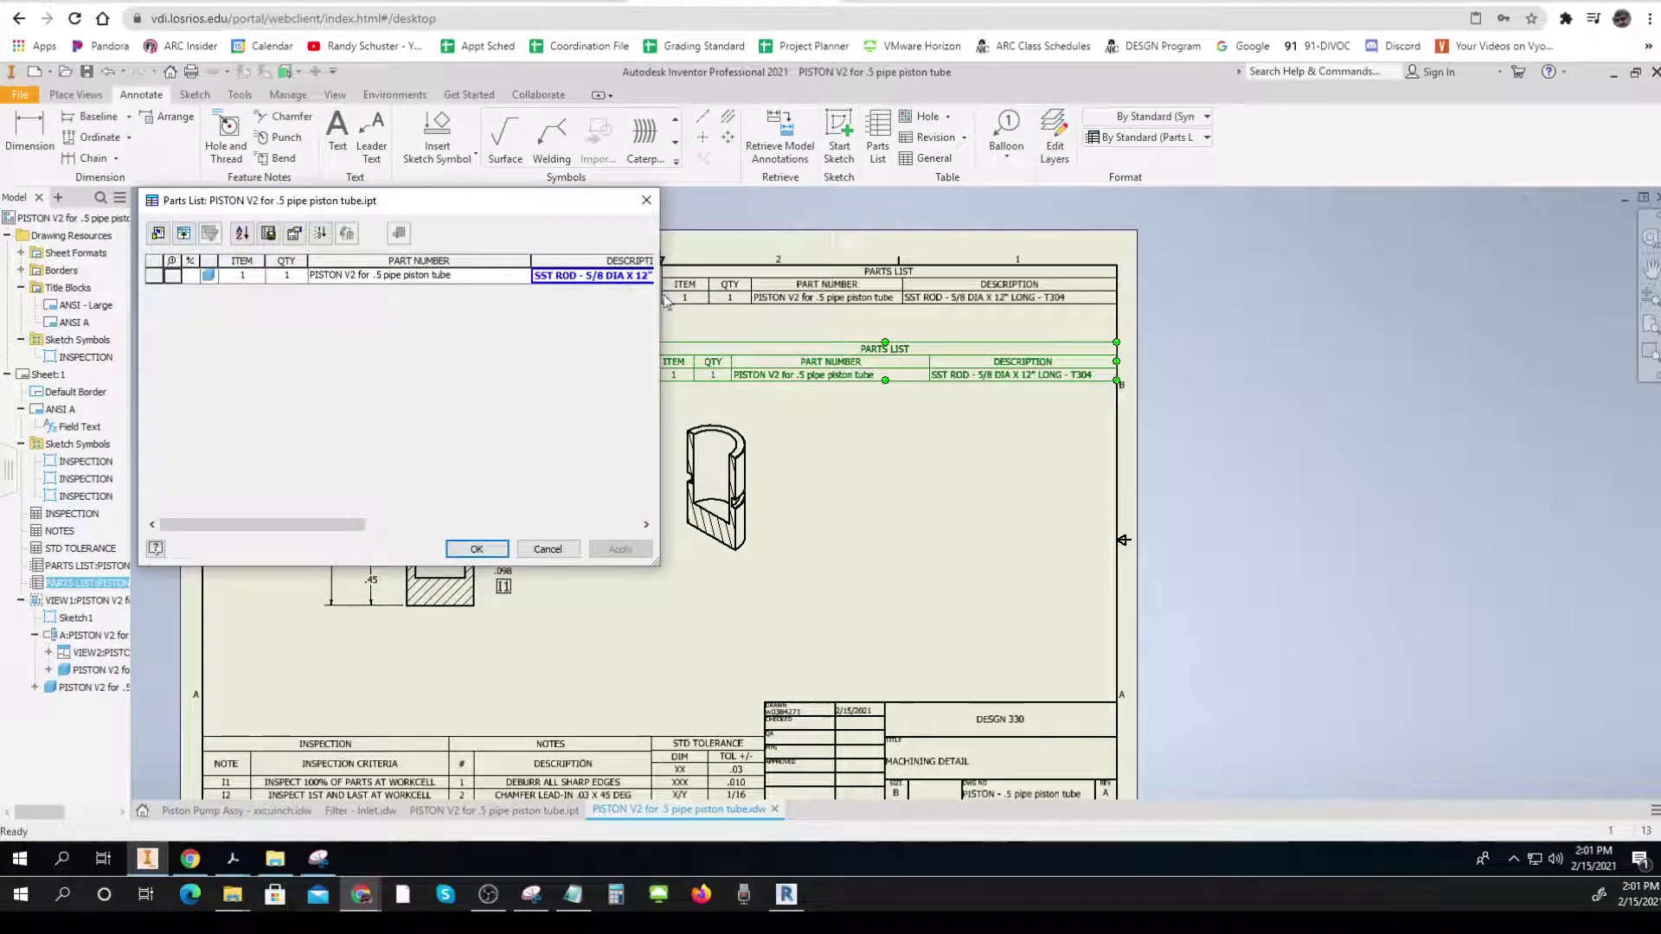
{"action": "left_click_drag", "start_coordinate": [660, 431], "coordinate": [837, 433]}
{"action": "left_click", "coordinate": [658, 550]}
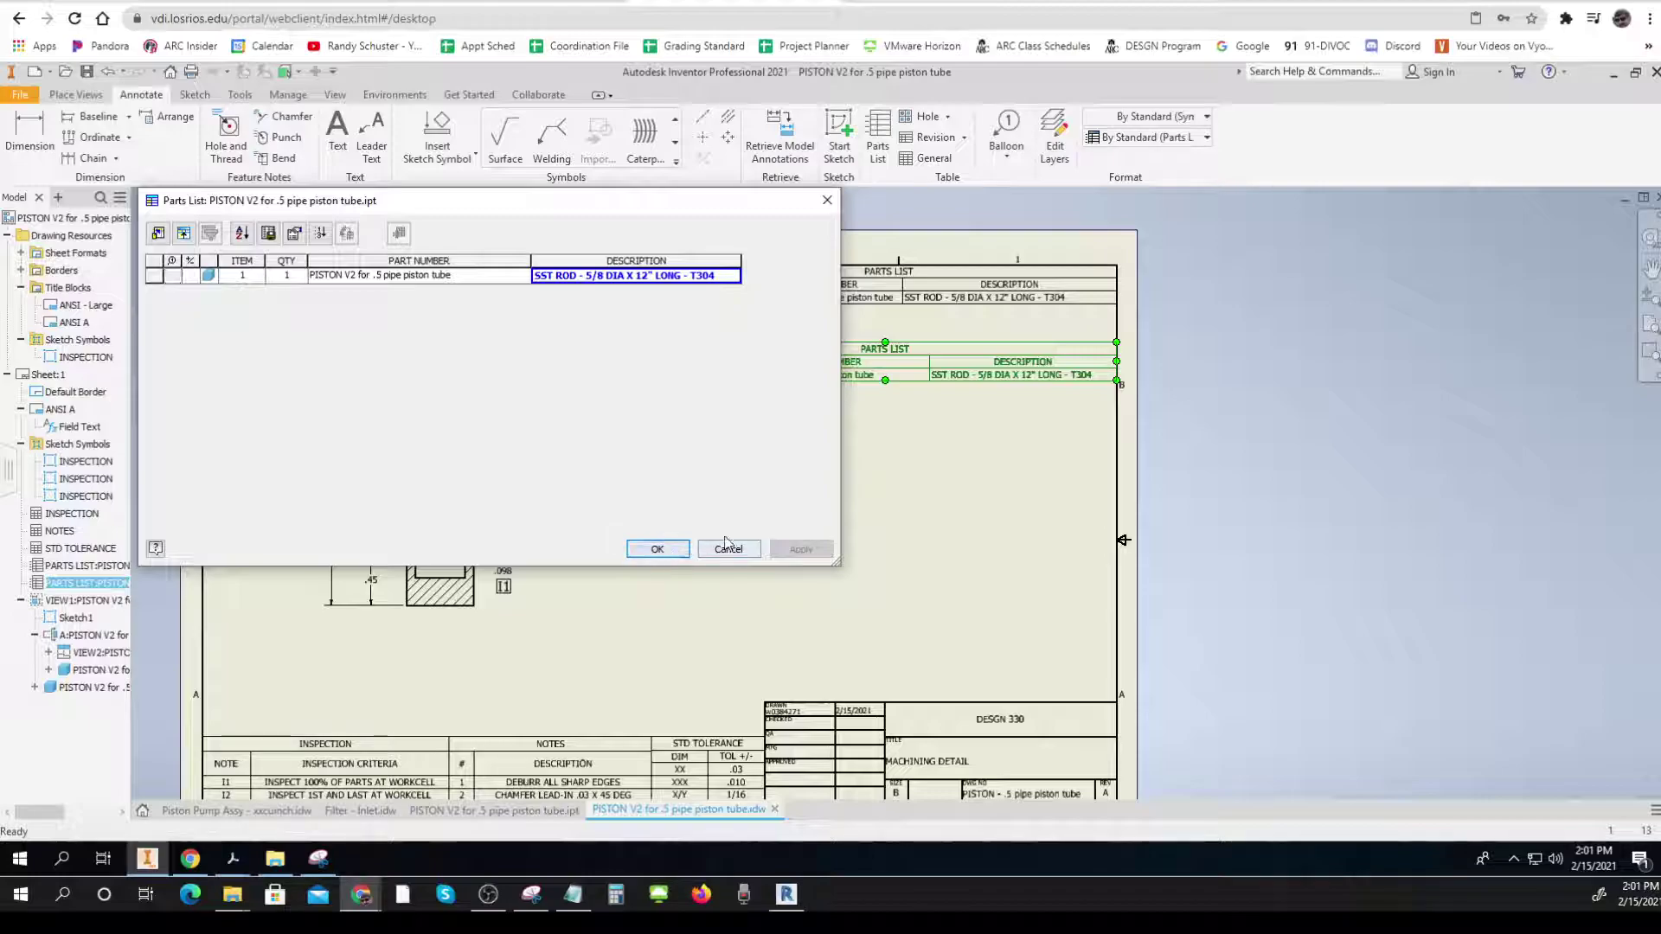
{"action": "right_click", "coordinate": [922, 367]}
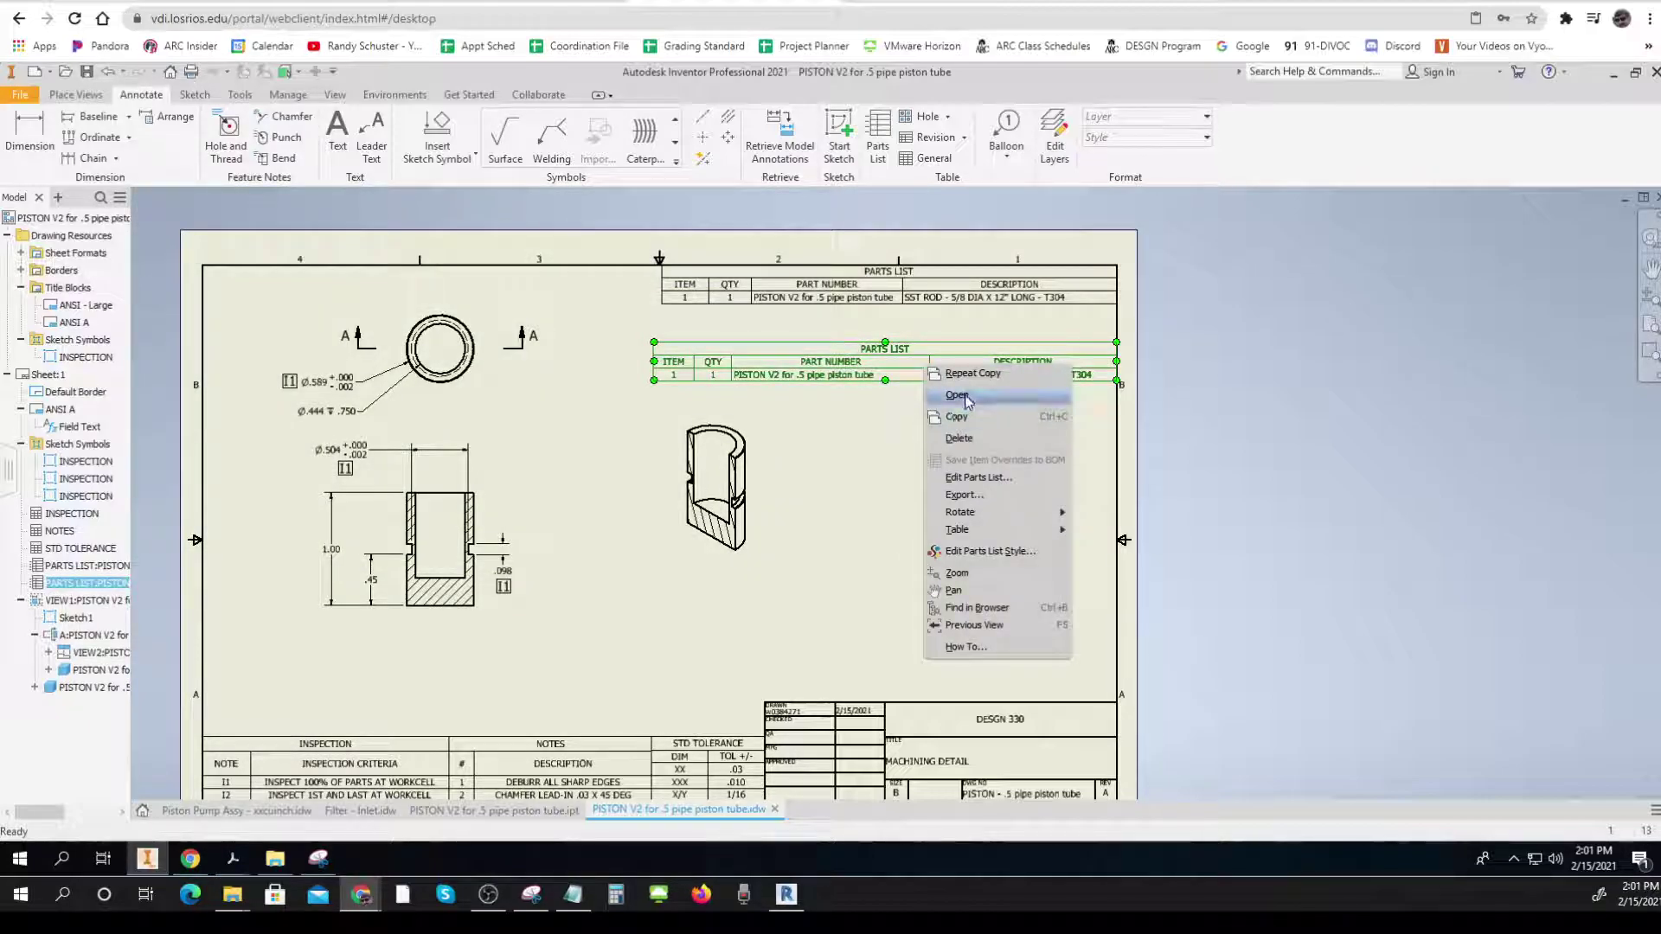
{"action": "left_click", "coordinate": [959, 438]}
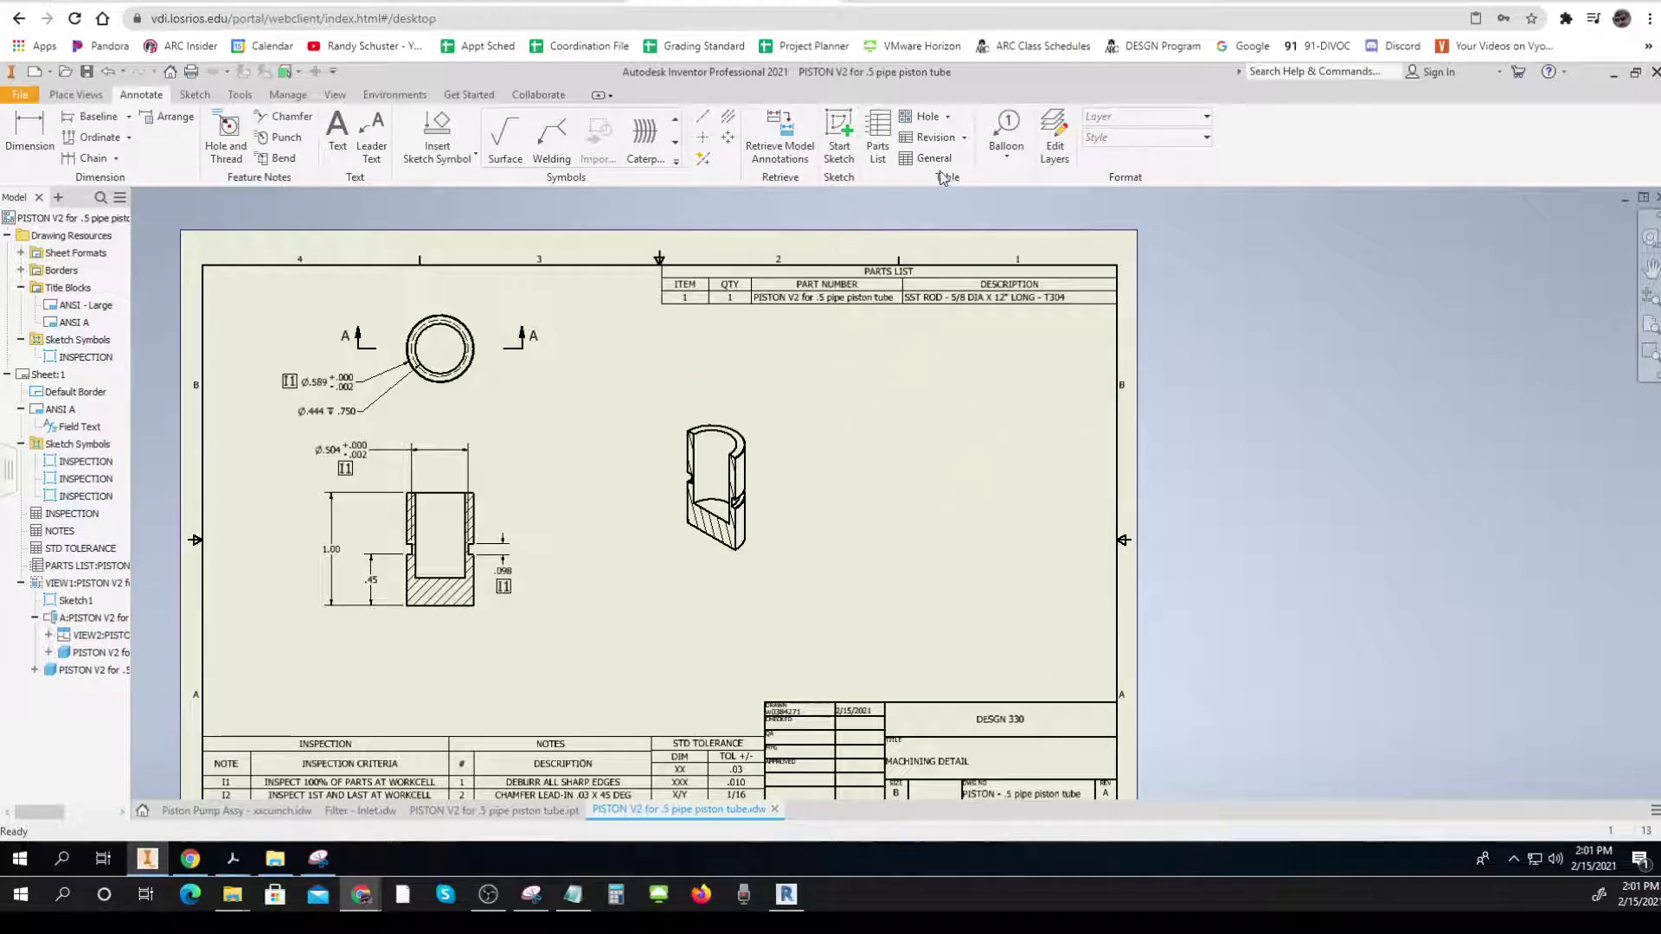
{"action": "left_click", "coordinate": [969, 302]}
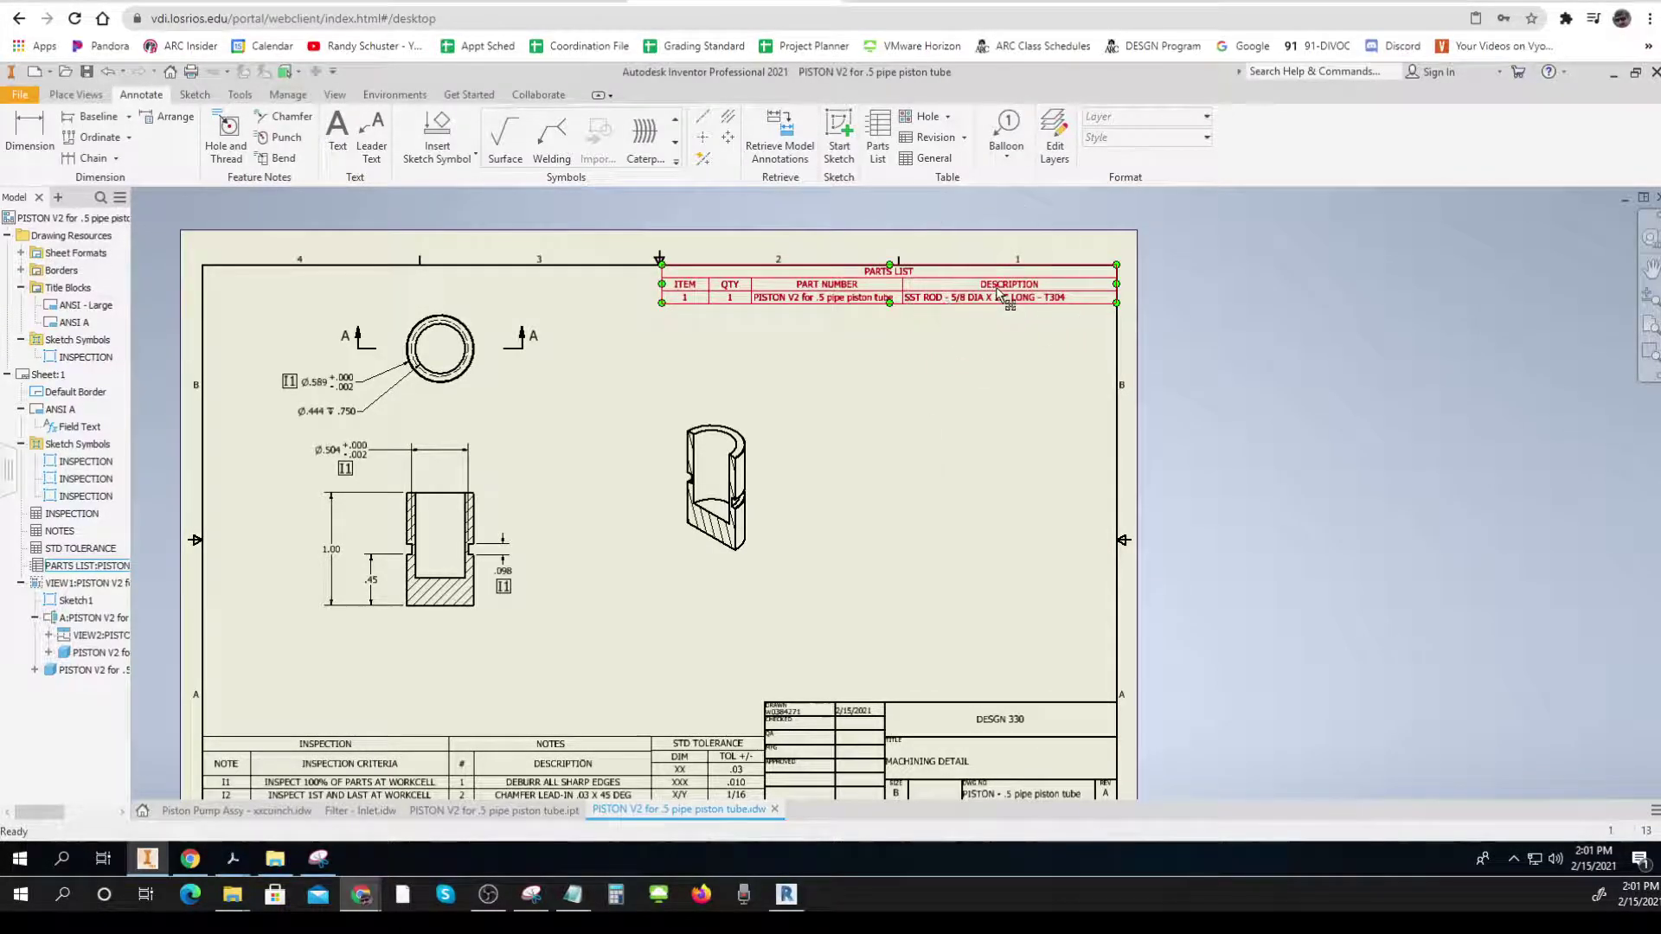
{"action": "left_click", "coordinate": [964, 380]}
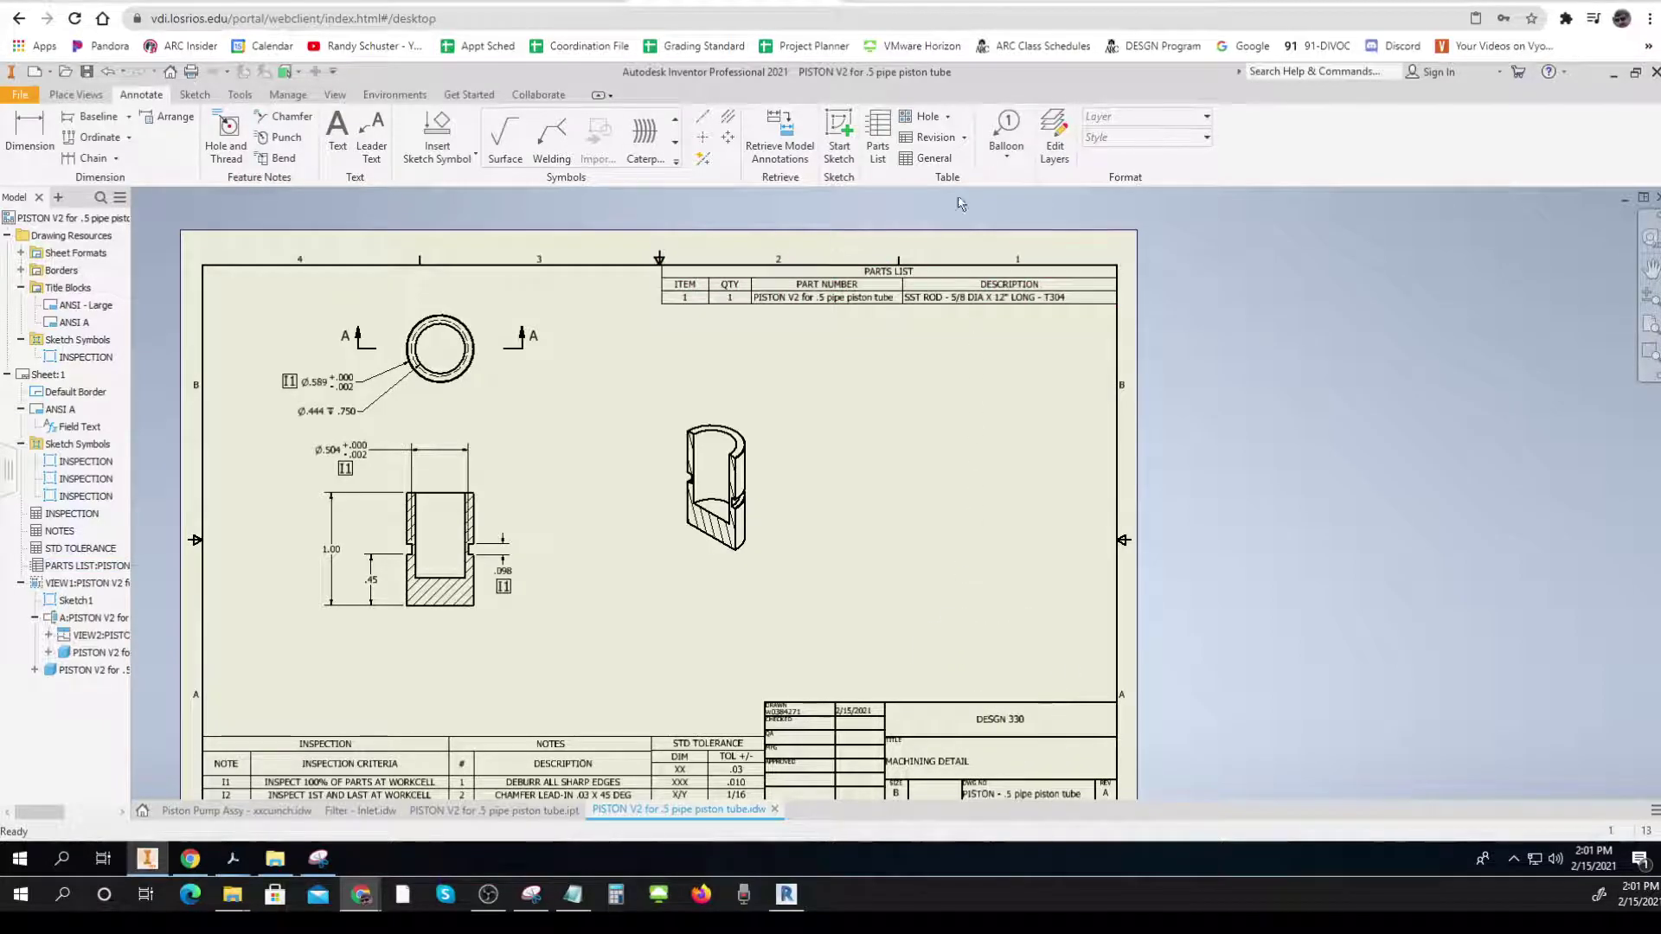
{"action": "left_click", "coordinate": [965, 296]}
{"action": "left_click", "coordinate": [970, 324]}
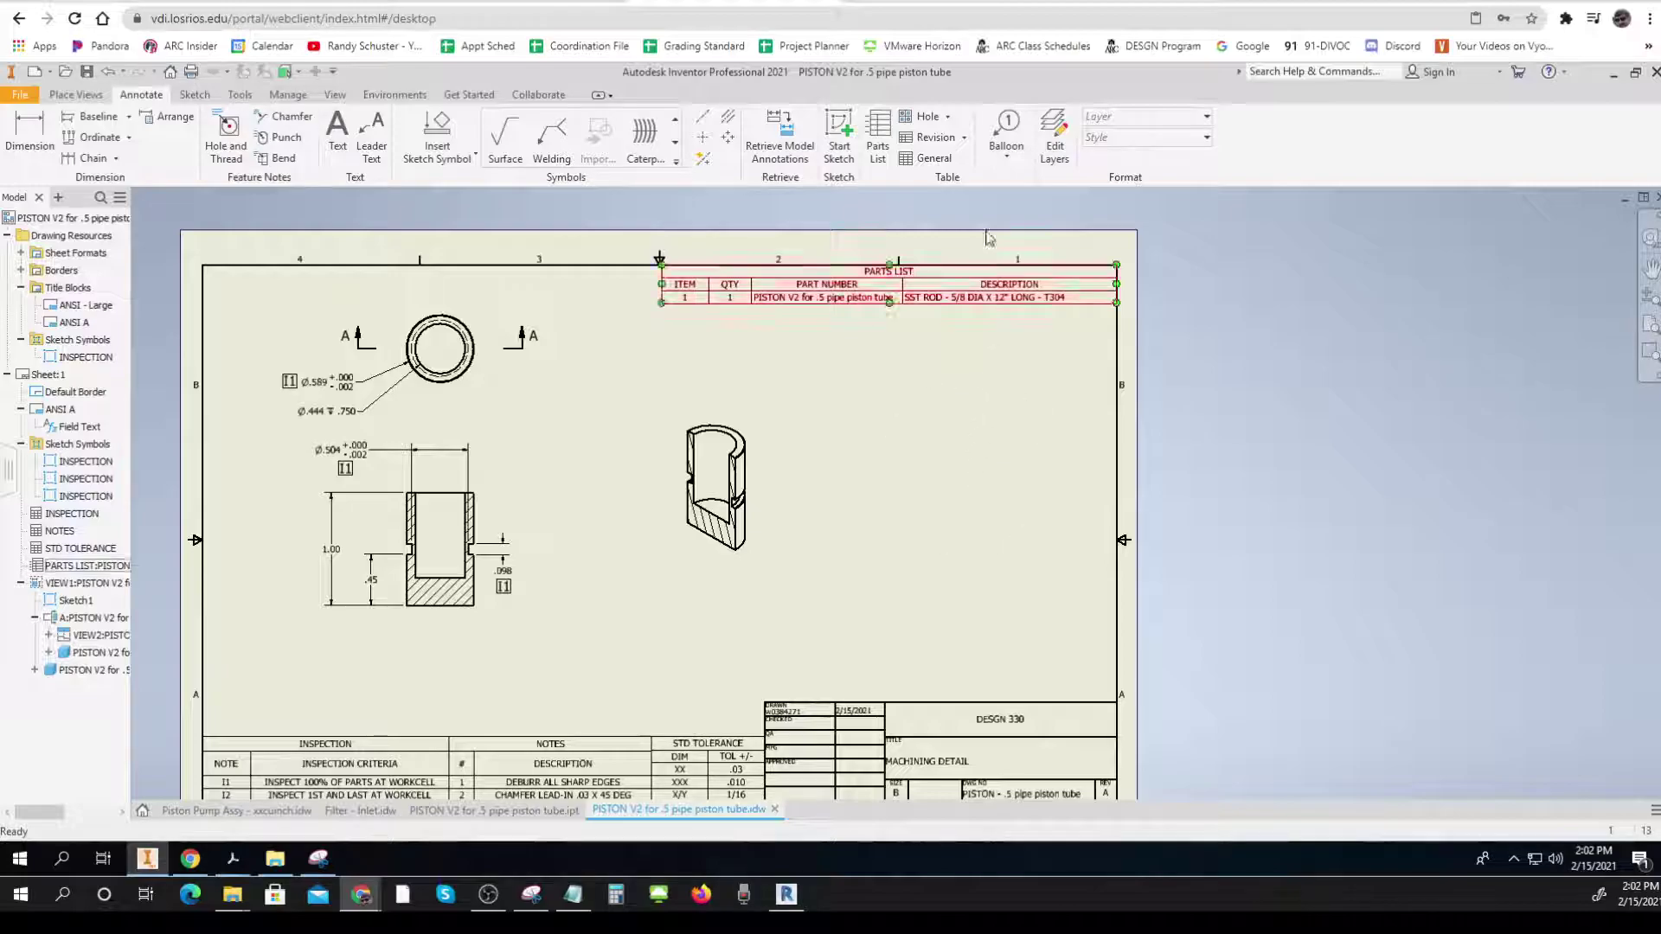
Place an Alpha revision table starting at A above the title block, widened to match it
{"action": "left_click", "coordinate": [934, 139]}
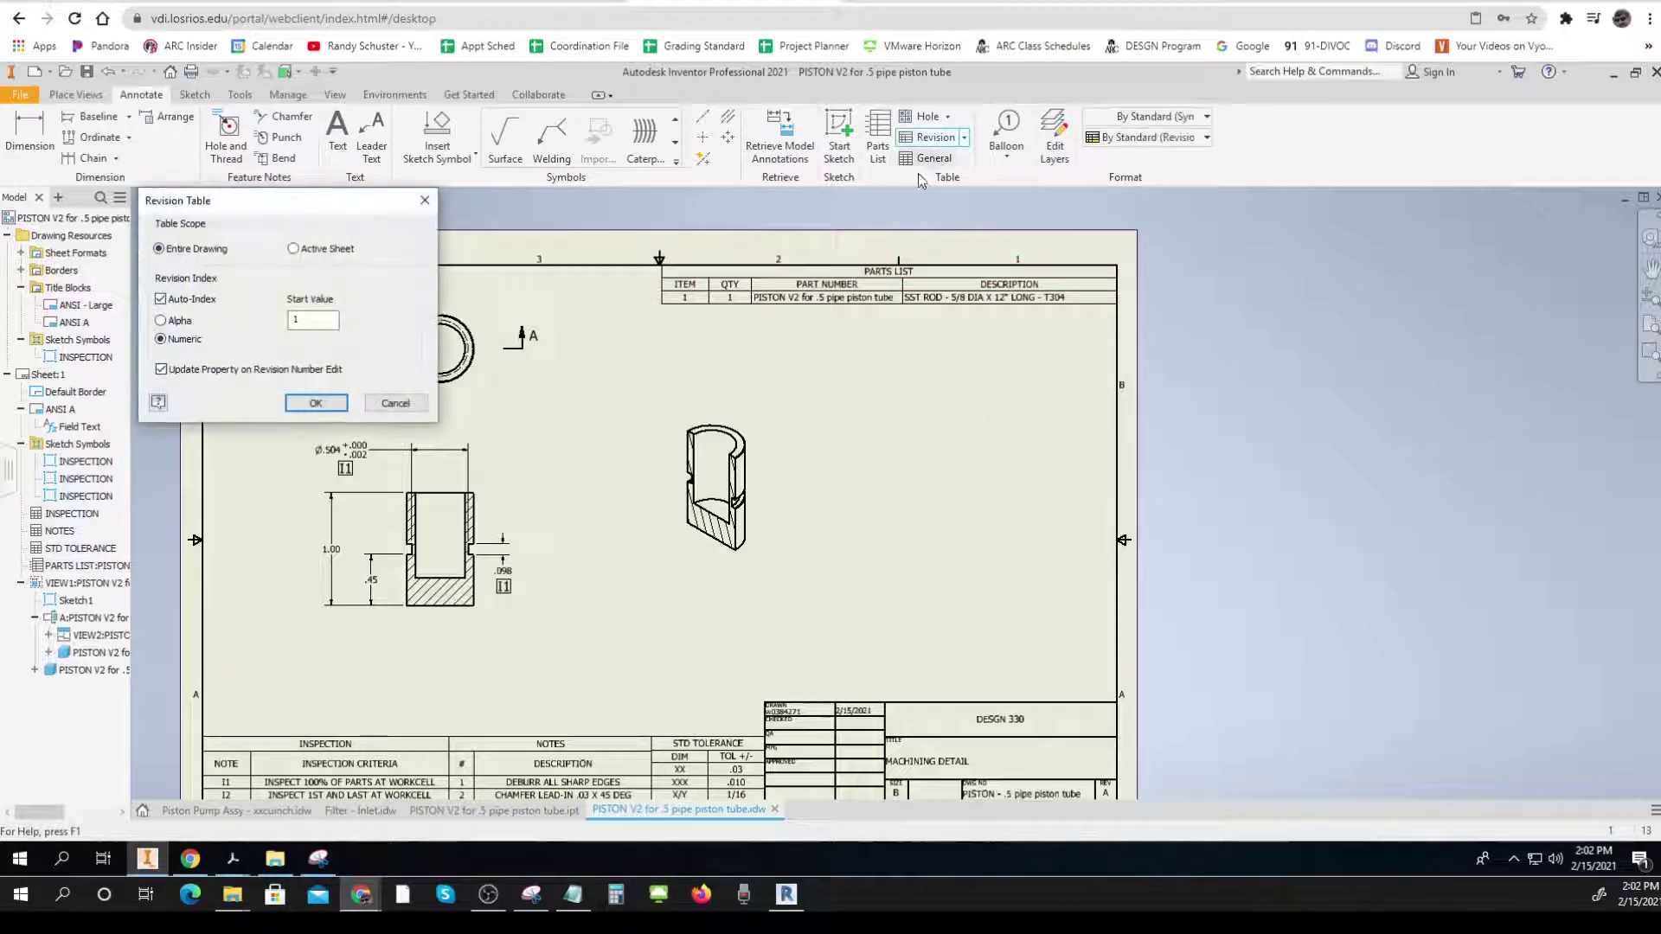
{"action": "left_click", "coordinate": [161, 322]}
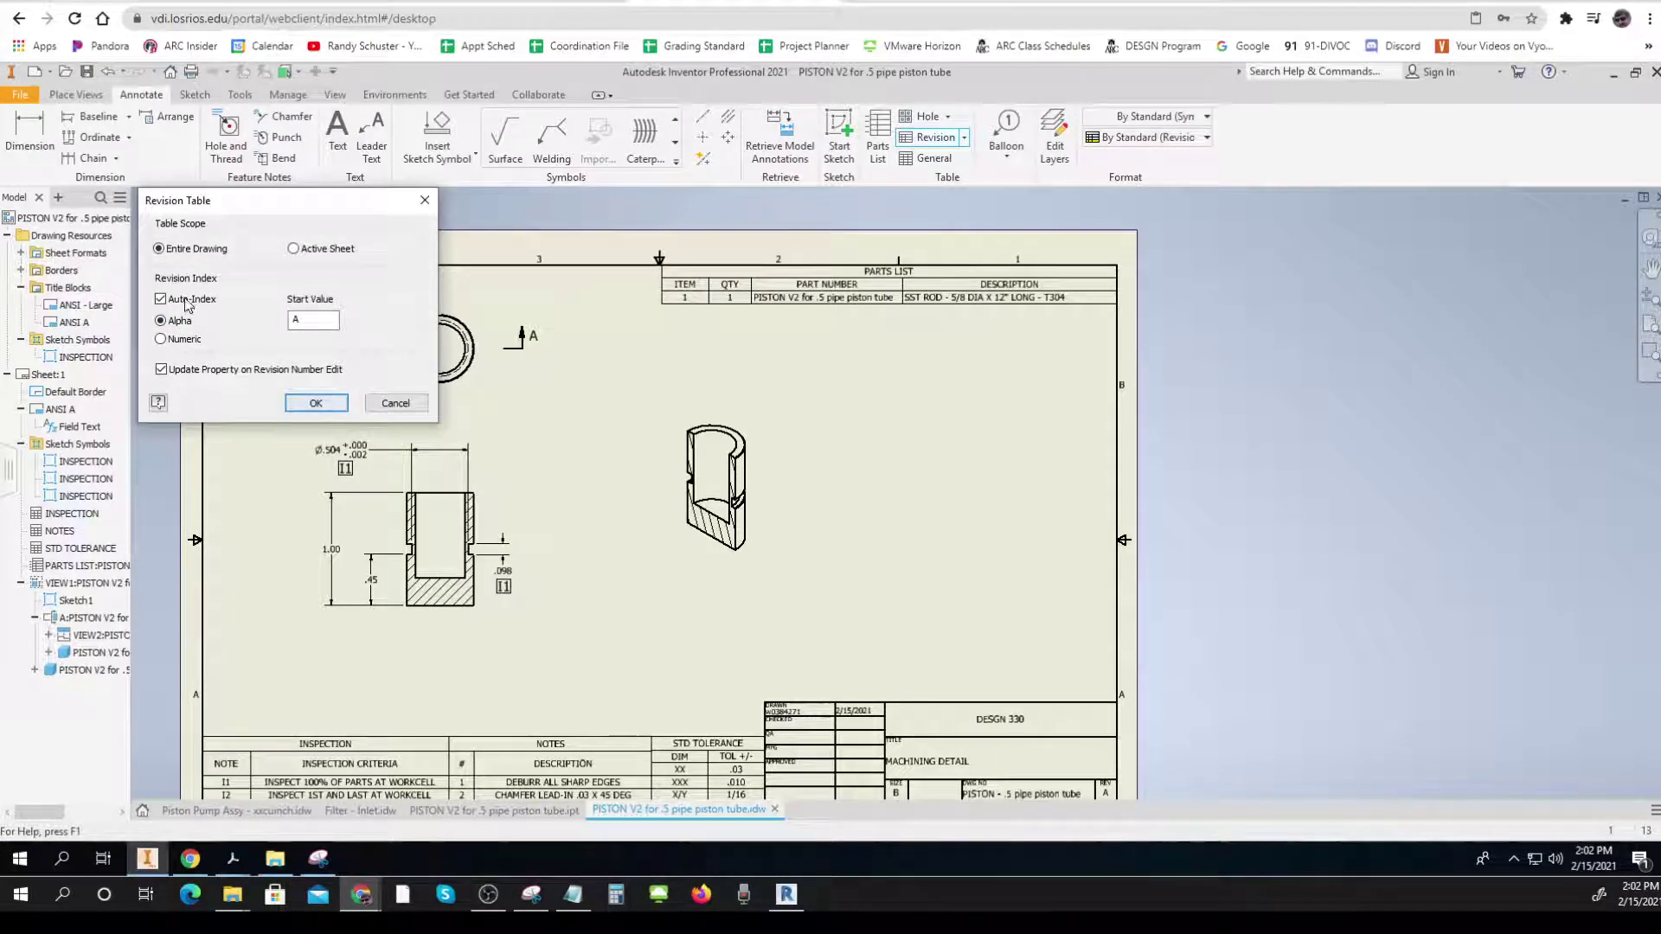
{"action": "left_click", "coordinate": [182, 253]}
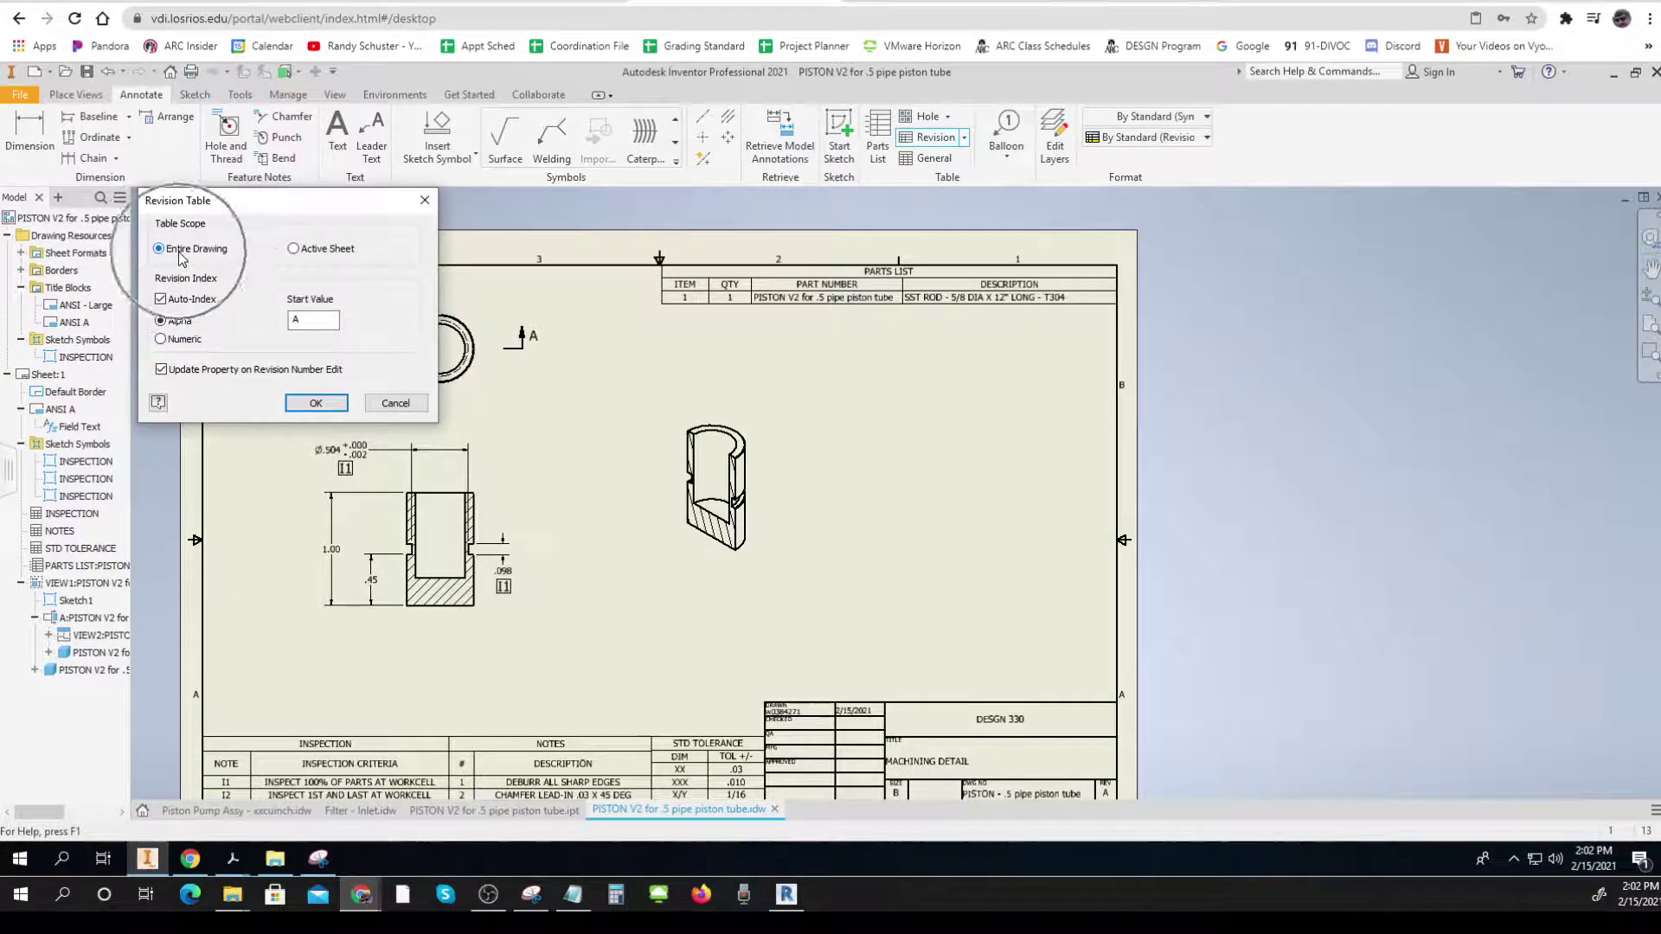
{"action": "left_click", "coordinate": [316, 403]}
{"action": "left_click", "coordinate": [784, 663]}
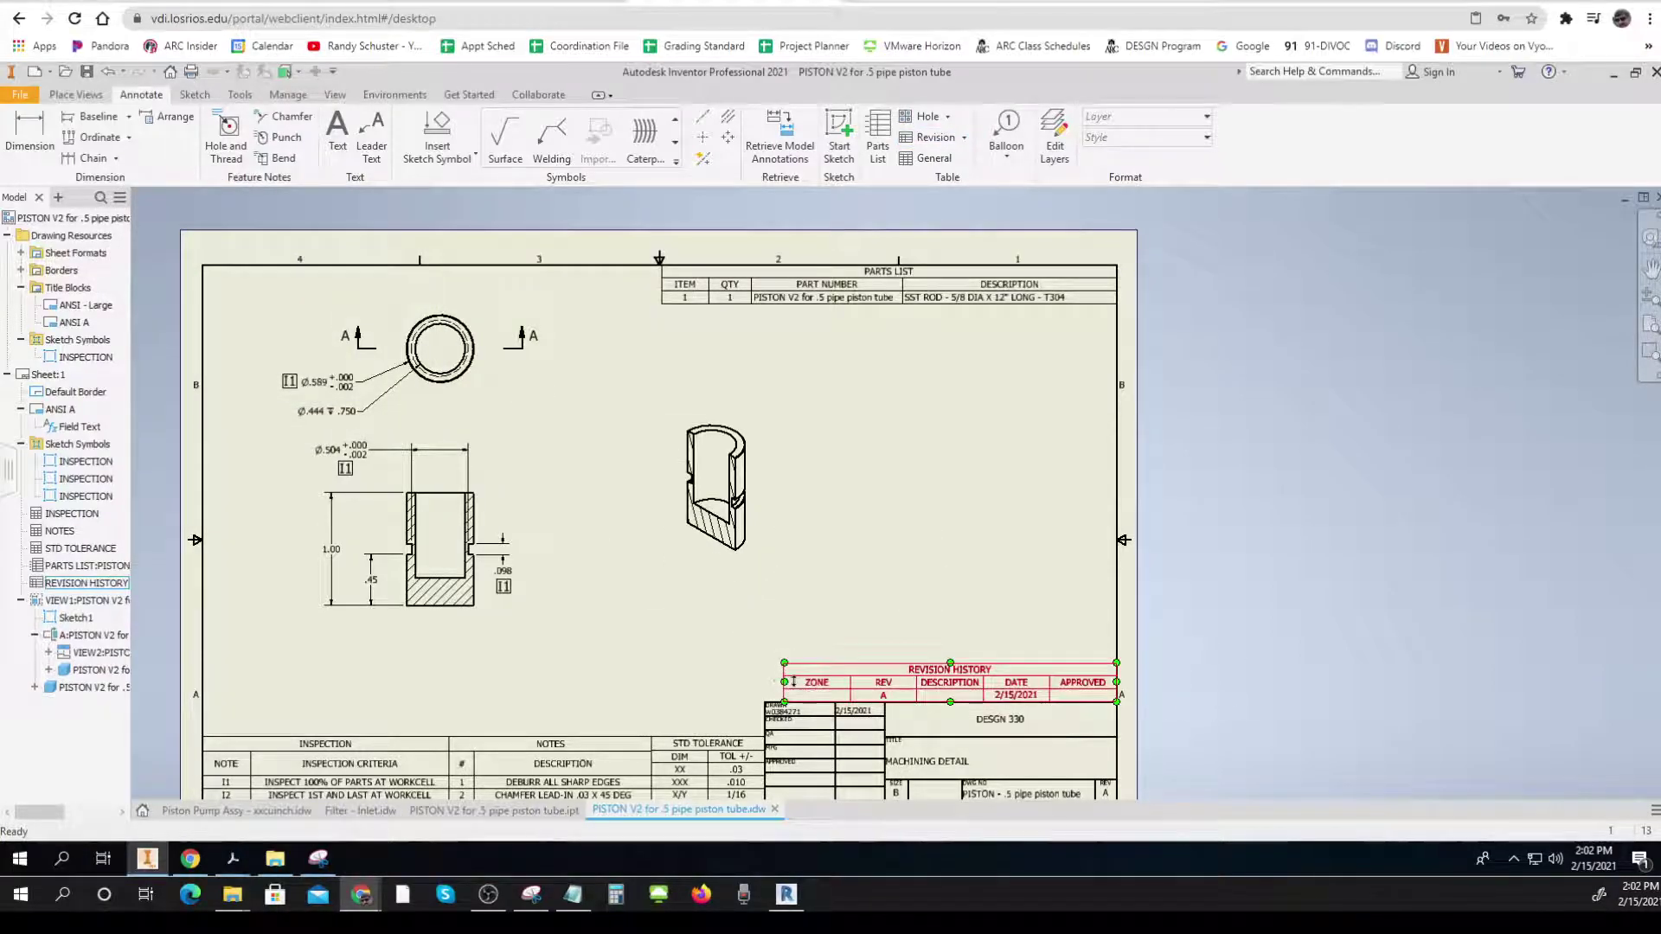
{"action": "key", "text": "Escape"}
{"action": "left_click_drag", "start_coordinate": [786, 689], "coordinate": [766, 692]}
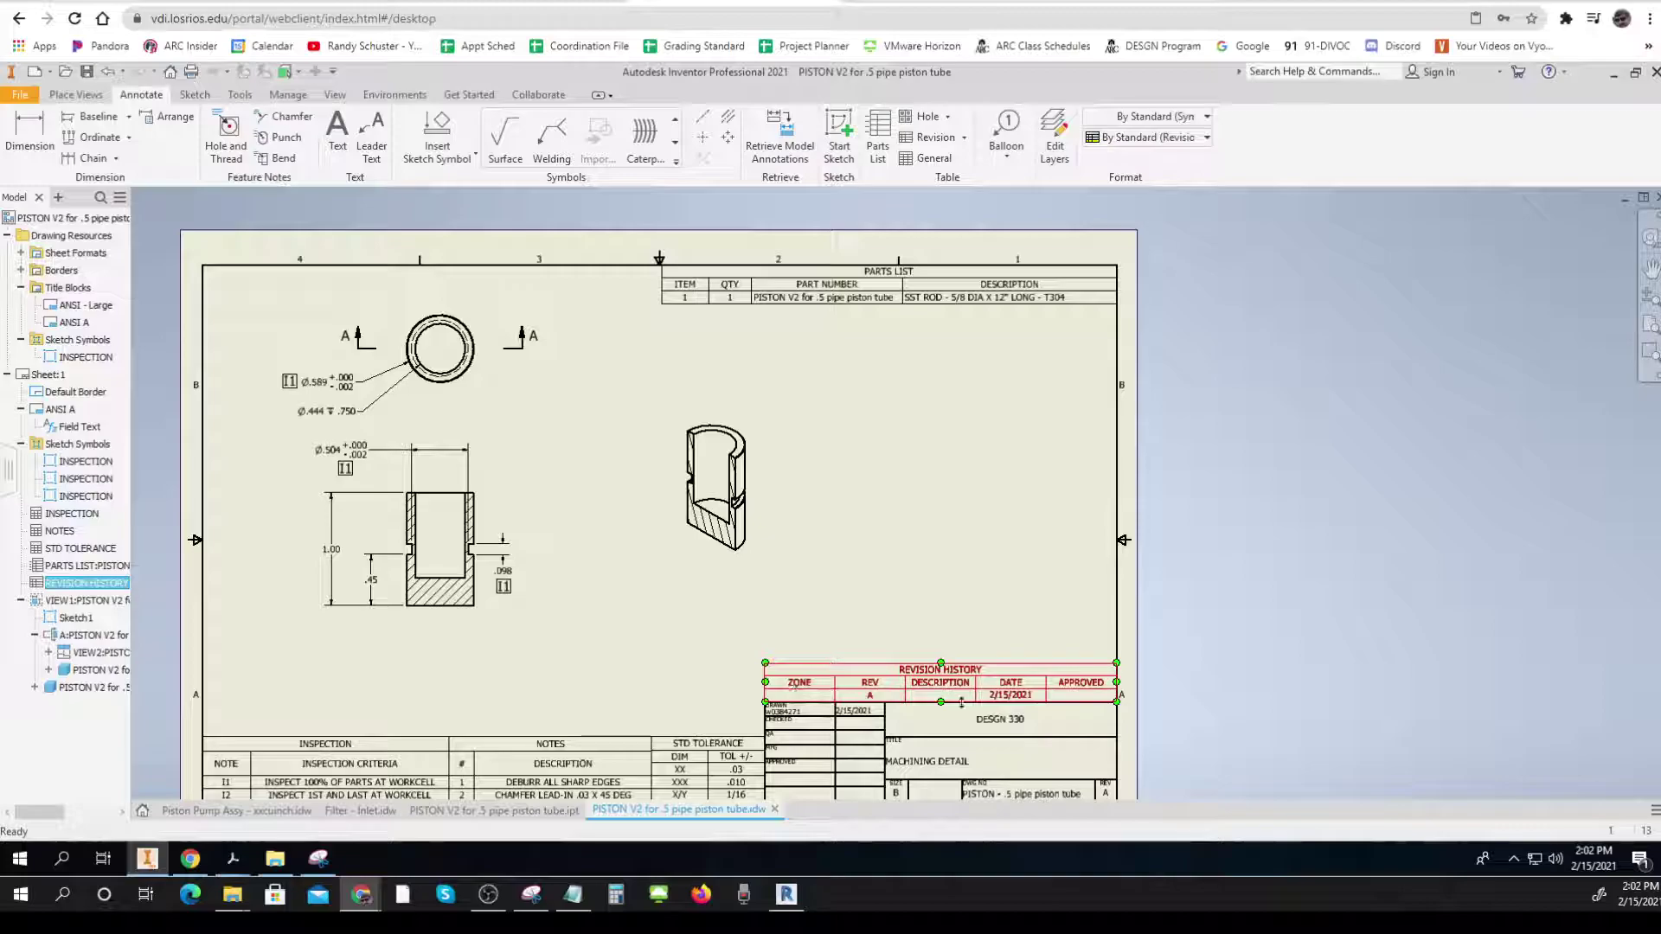
Enter NEW RELEASE as revision A's description and apply it to the table
{"action": "double_click", "coordinate": [961, 696]}
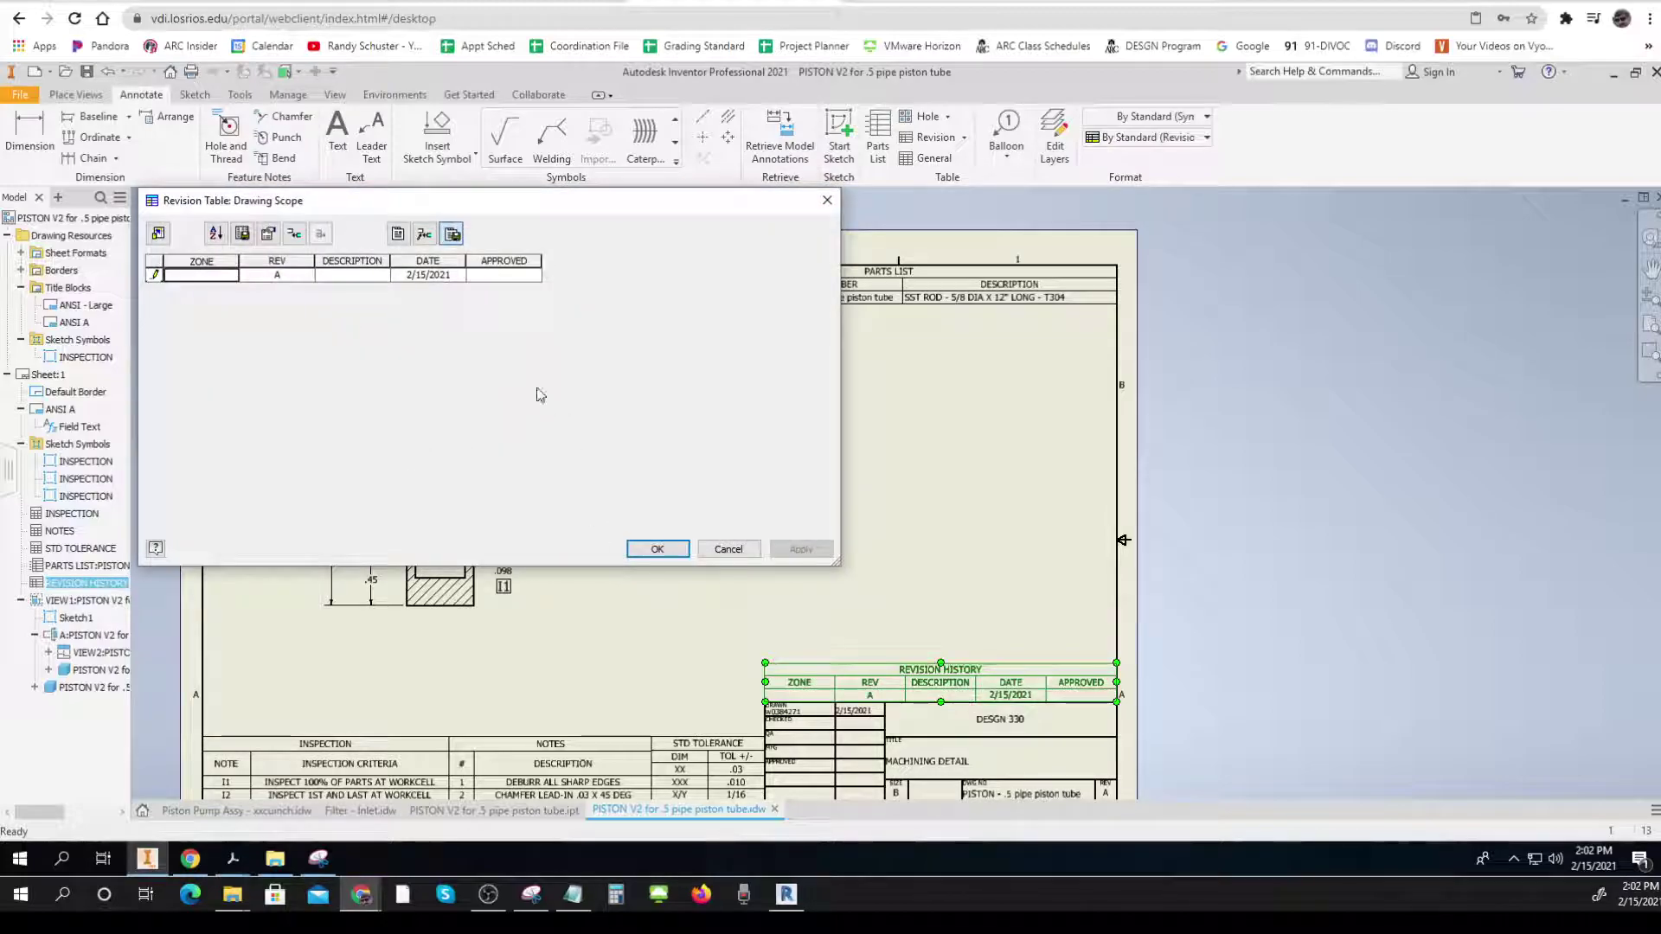
{"action": "left_click", "coordinate": [361, 277]}
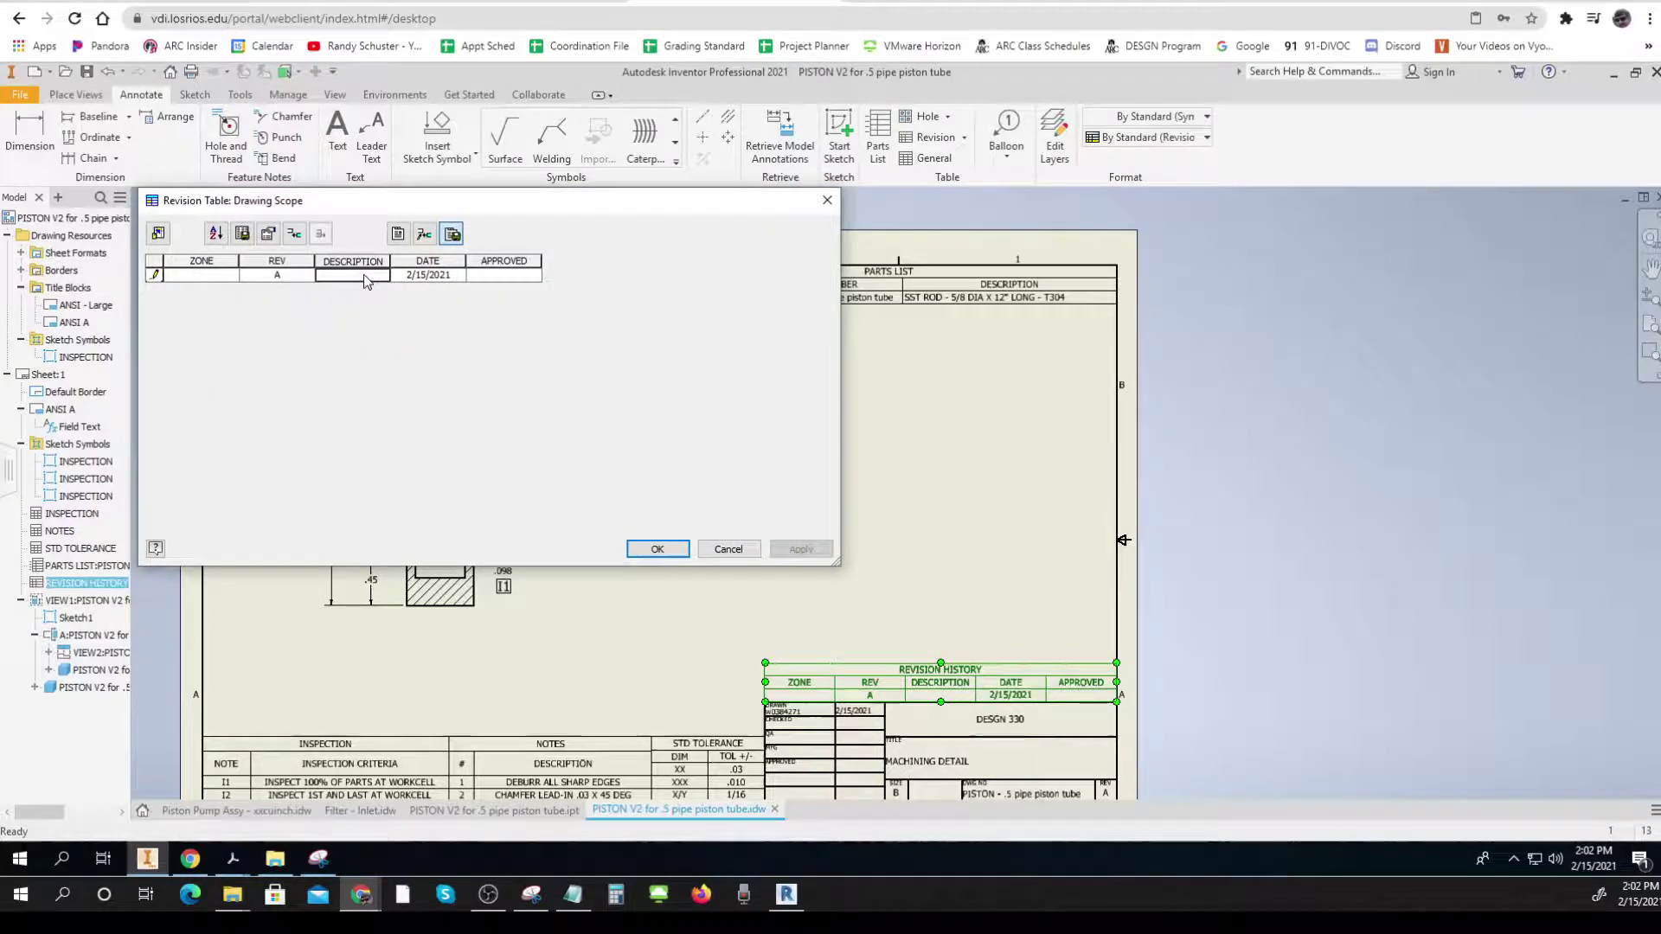
{"action": "type", "text": "NEW RELEAS"}
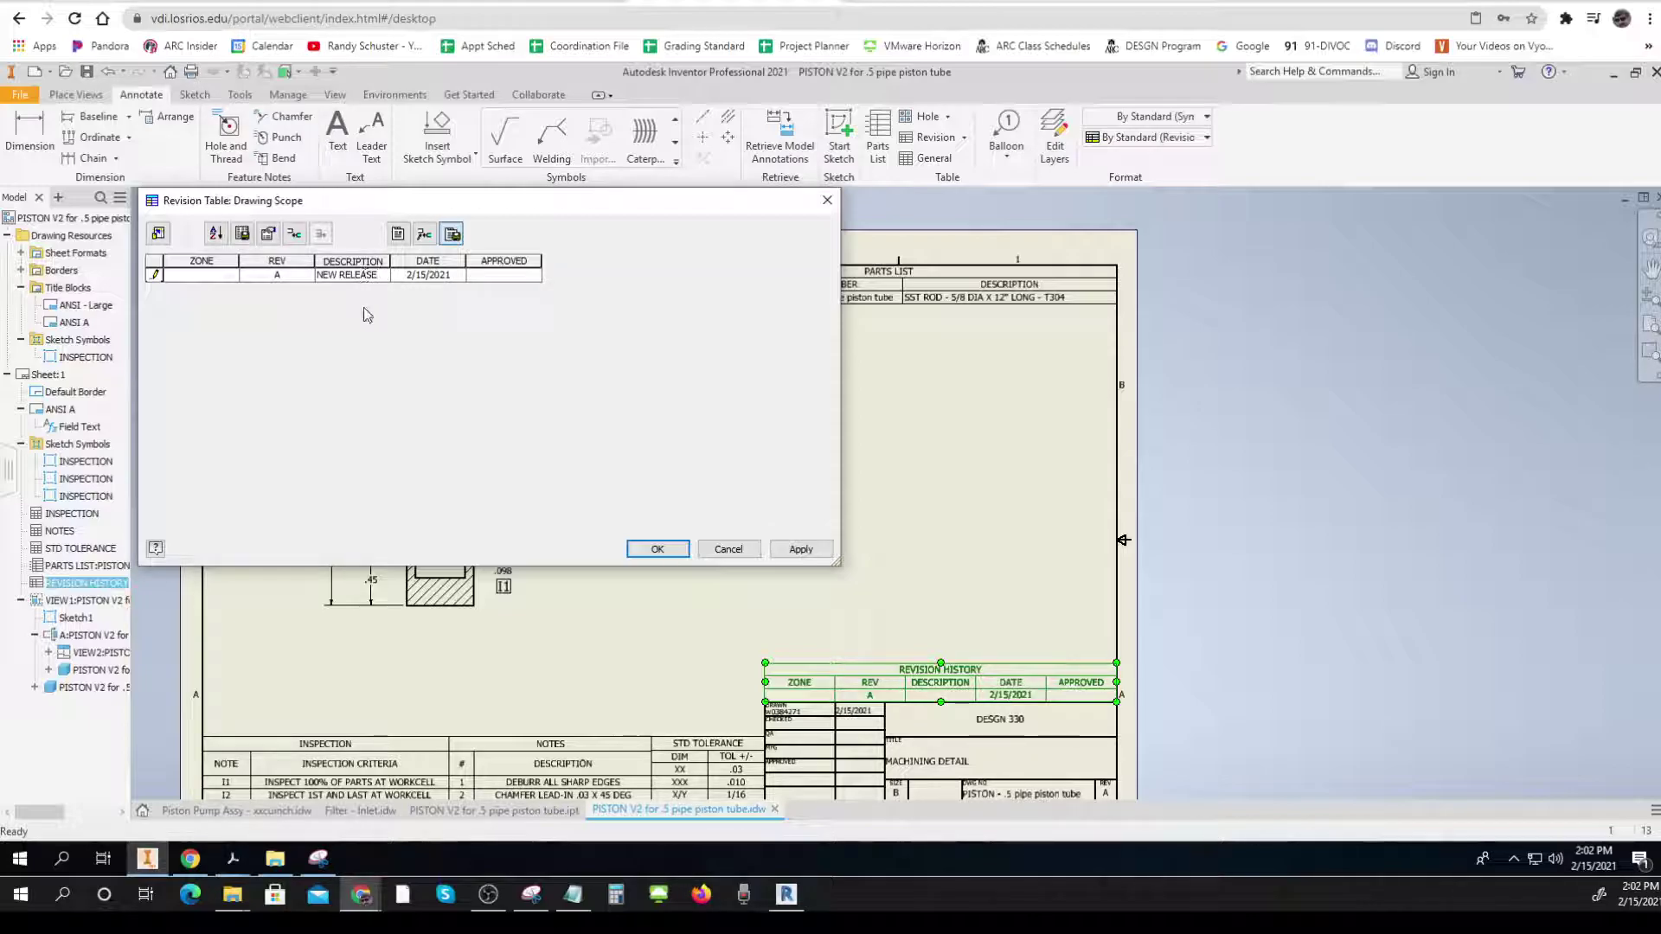
{"action": "type", "text": "E"}
{"action": "left_click", "coordinate": [798, 550]}
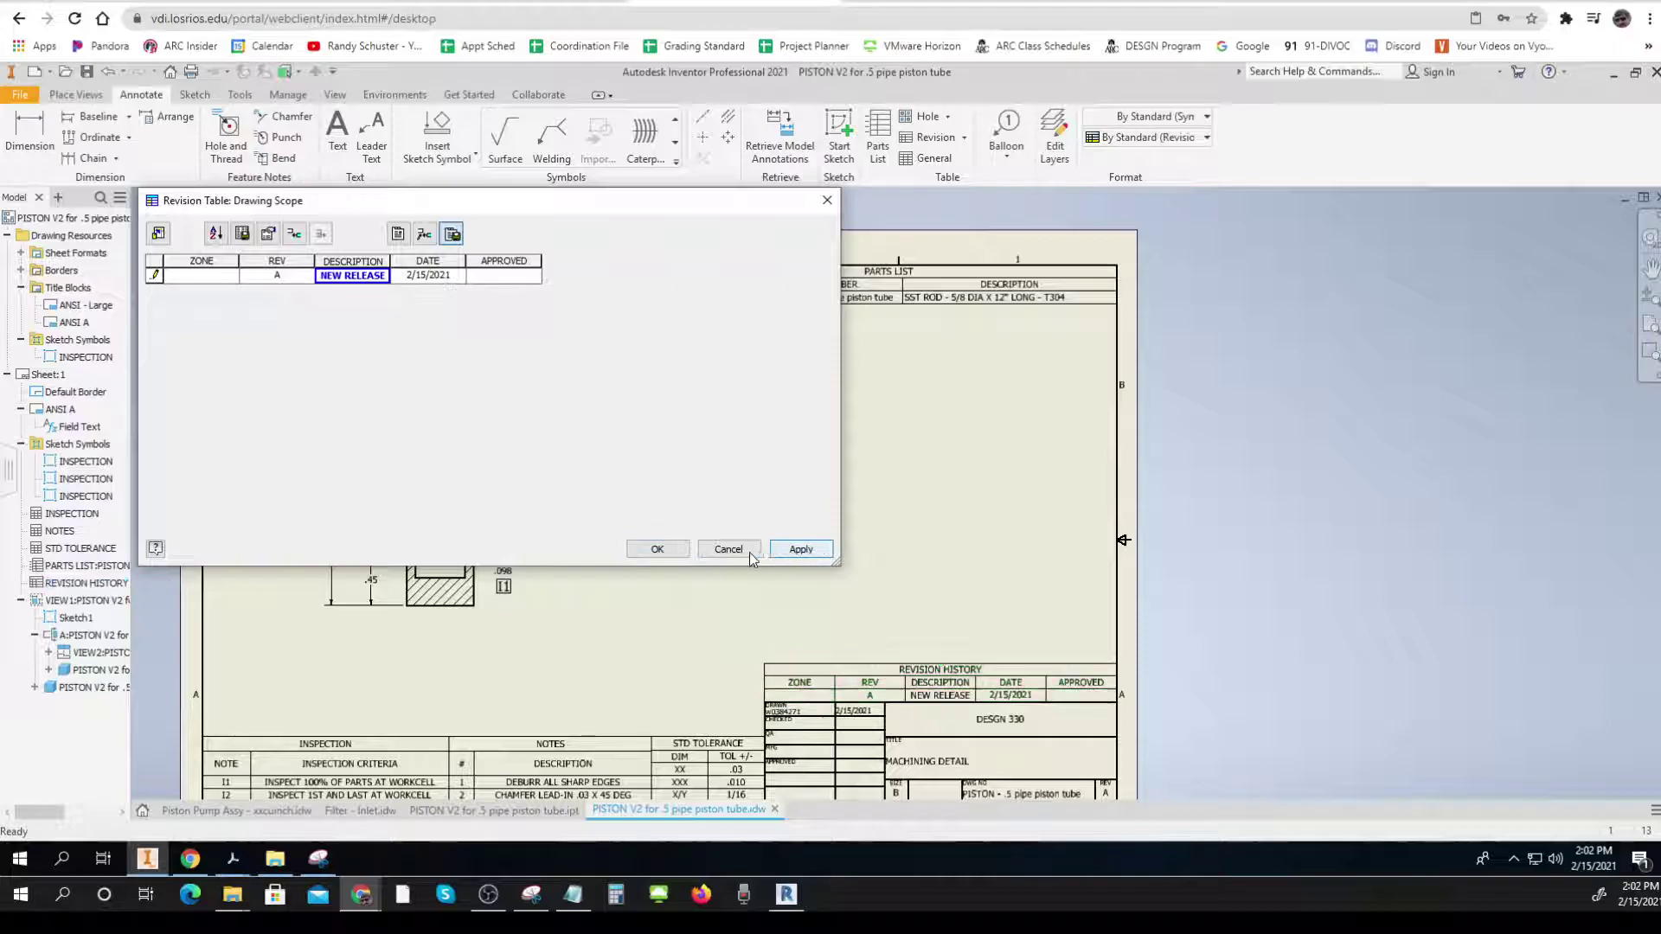
{"action": "left_click", "coordinate": [684, 554]}
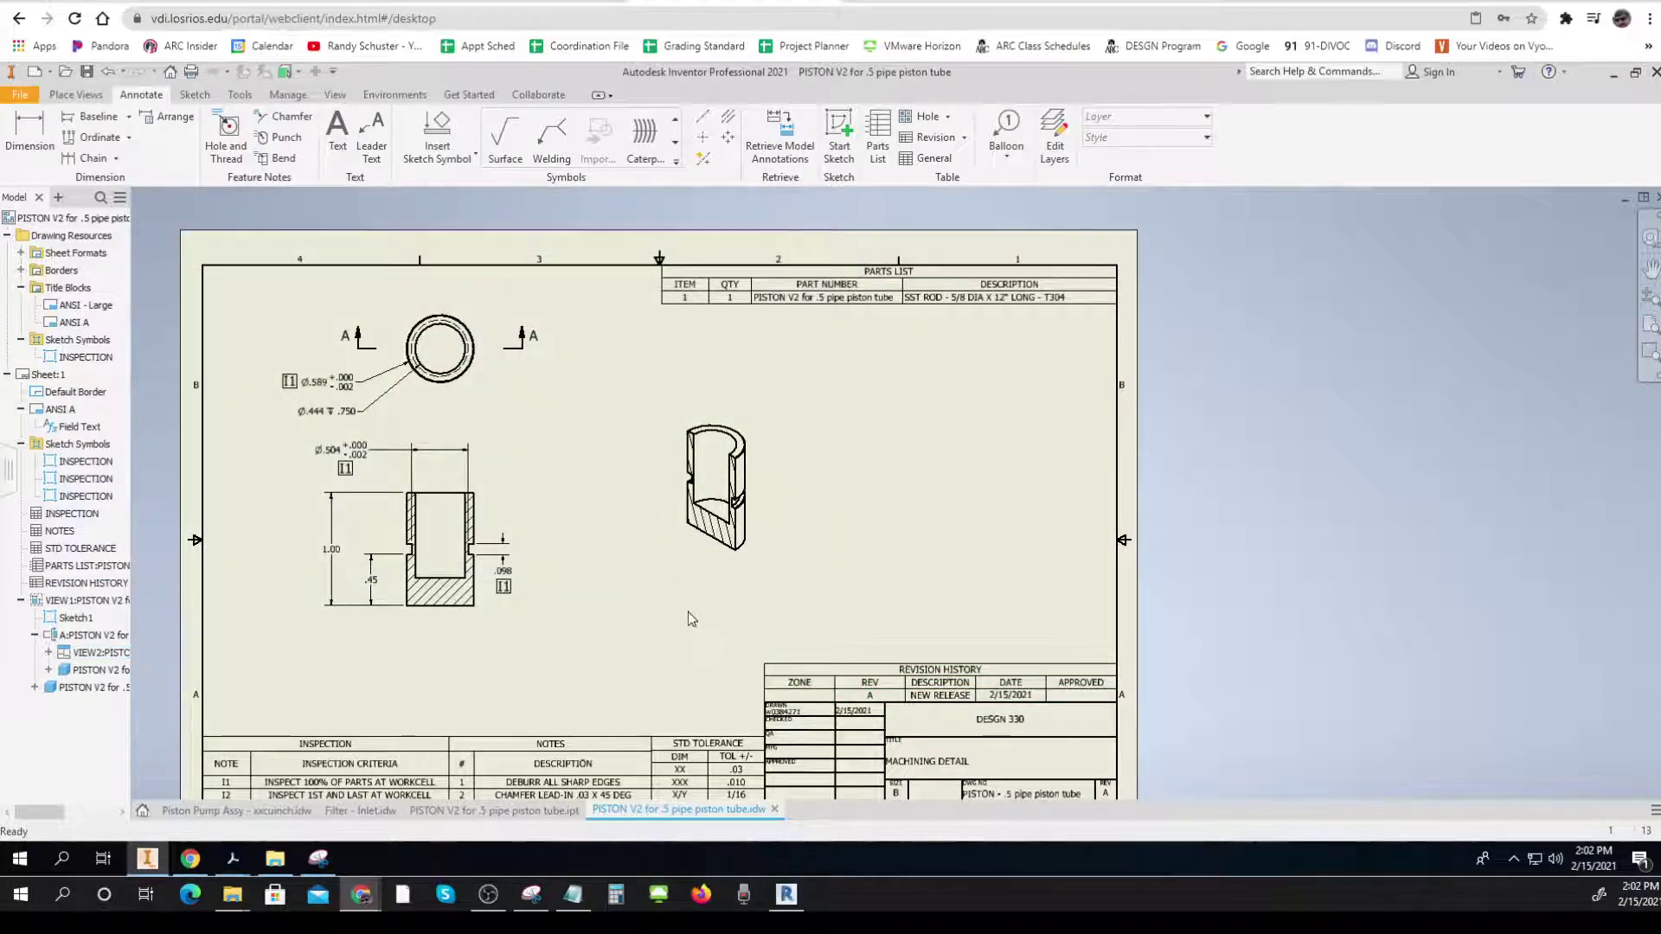
{"action": "key", "text": "F2"}
{"action": "left_click_drag", "start_coordinate": [688, 611], "coordinate": [689, 536]}
{"action": "key", "text": "Escape"}
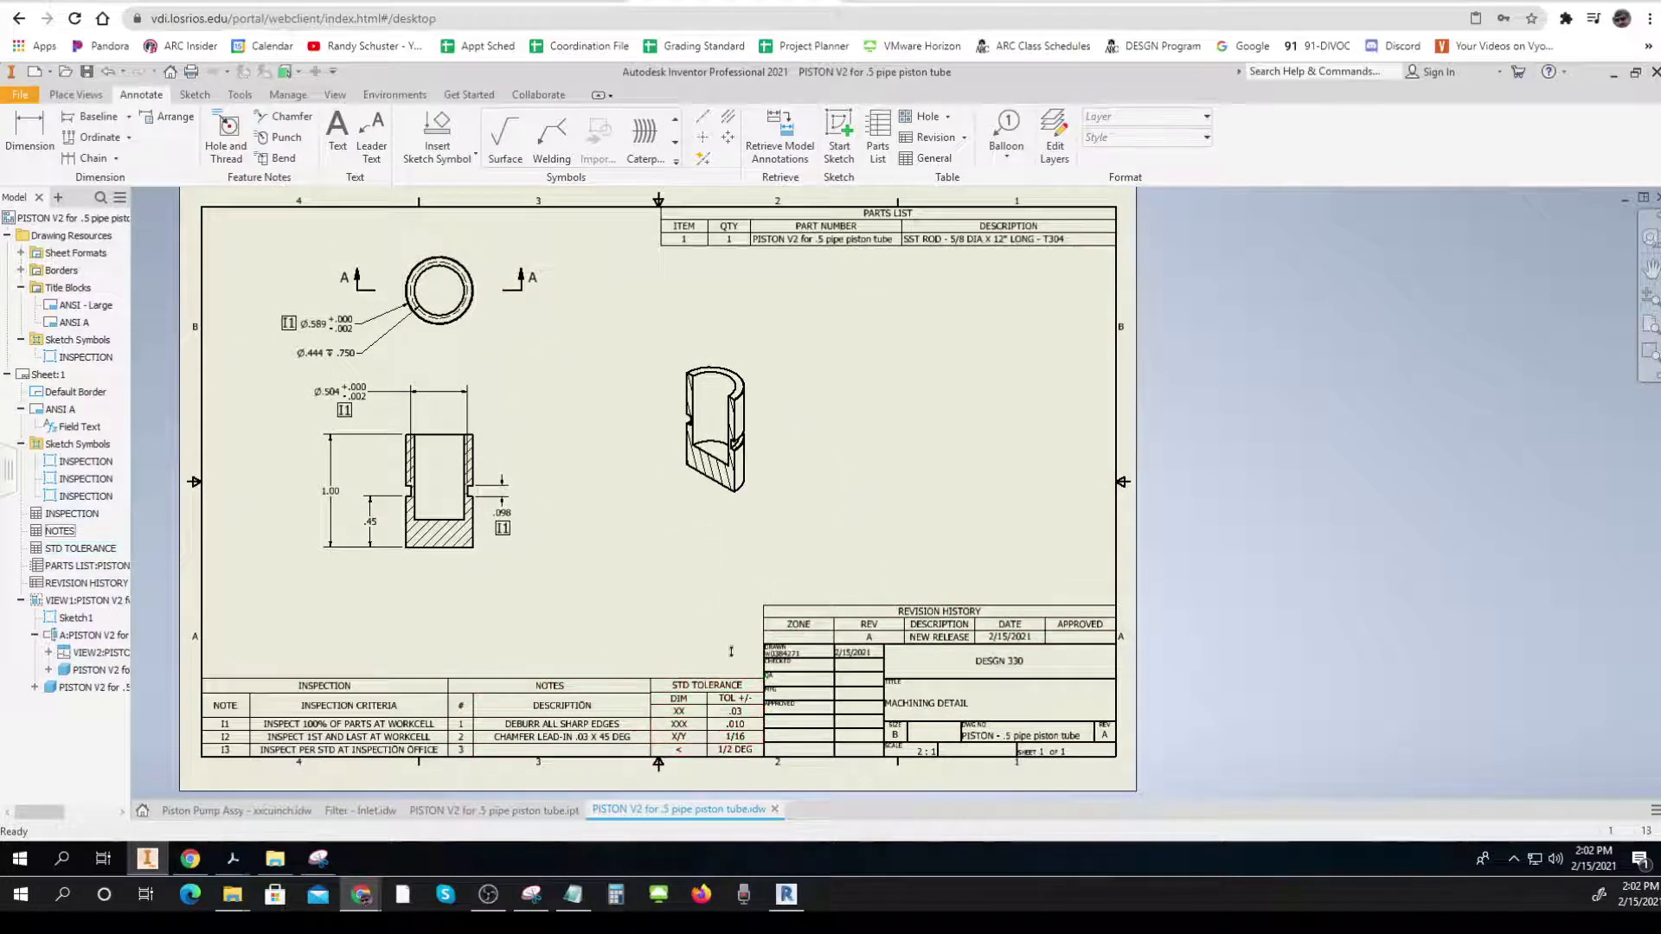